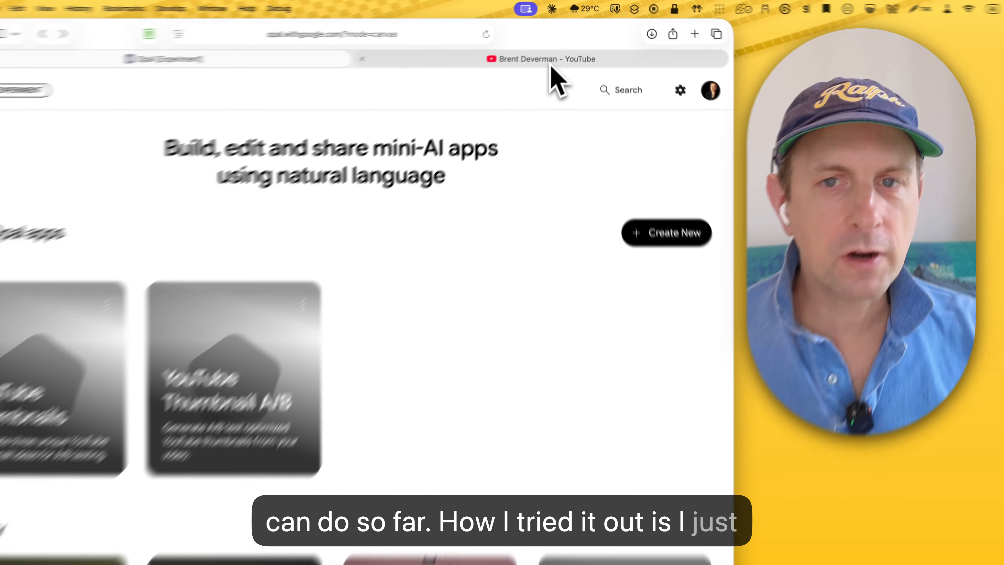
Step: Review the thumbnails of the published videos on the YouTube channel page, and return to Opal
left_click(563, 55)
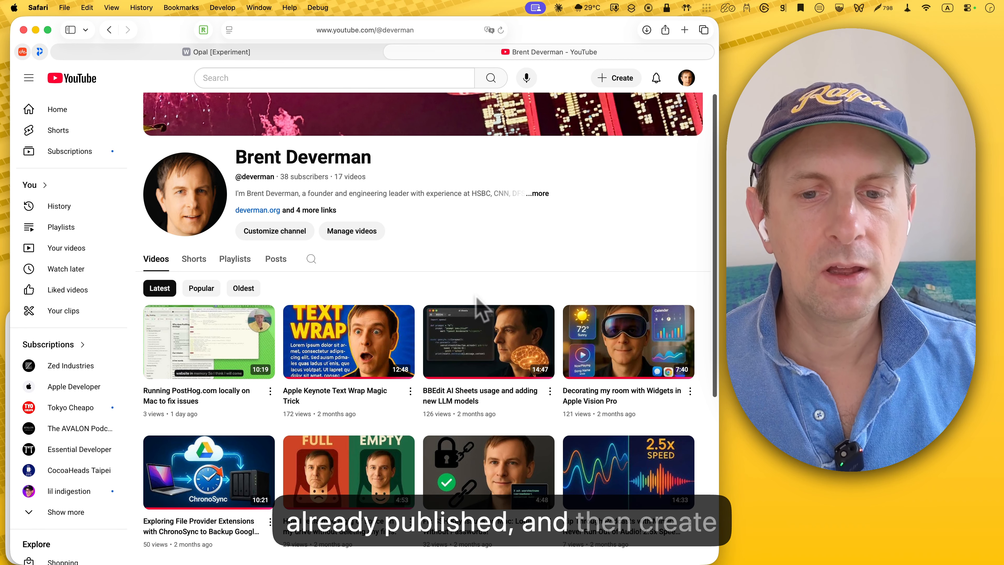
mouse_move(477, 333)
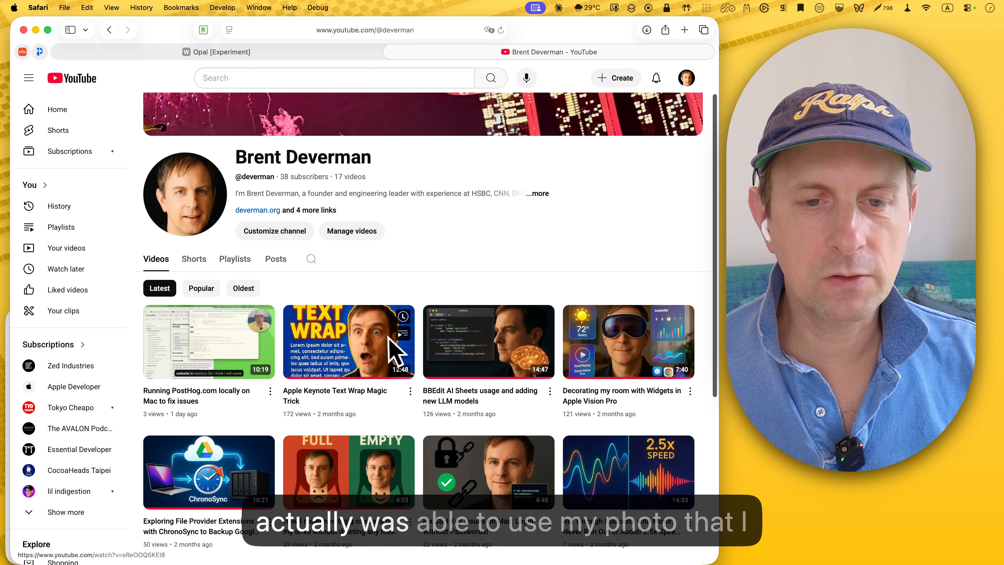
mouse_move(360, 349)
mouse_move(458, 313)
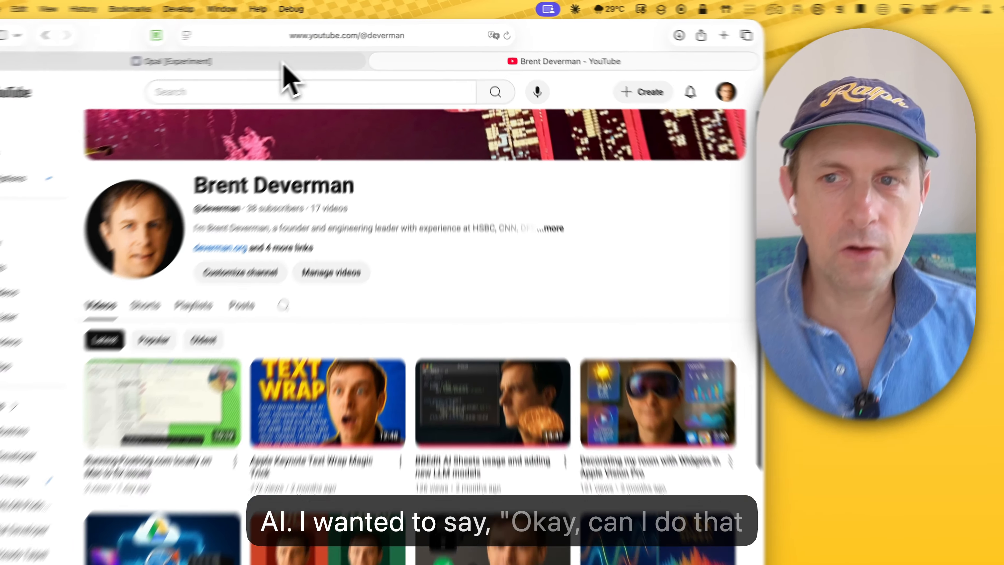
left_click(317, 54)
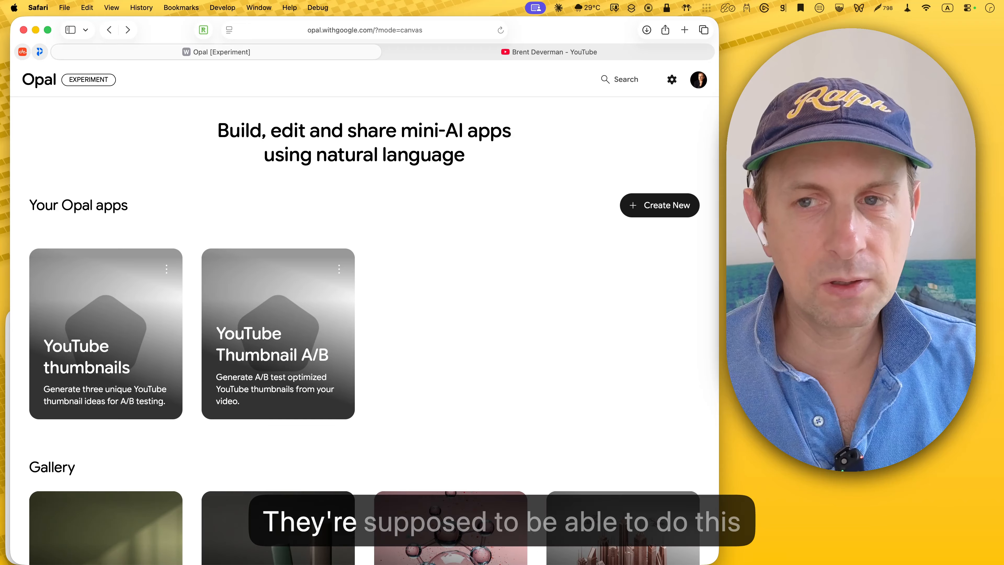
Step: Create a new Opal app, check its app view and return to the editor
left_click(669, 205)
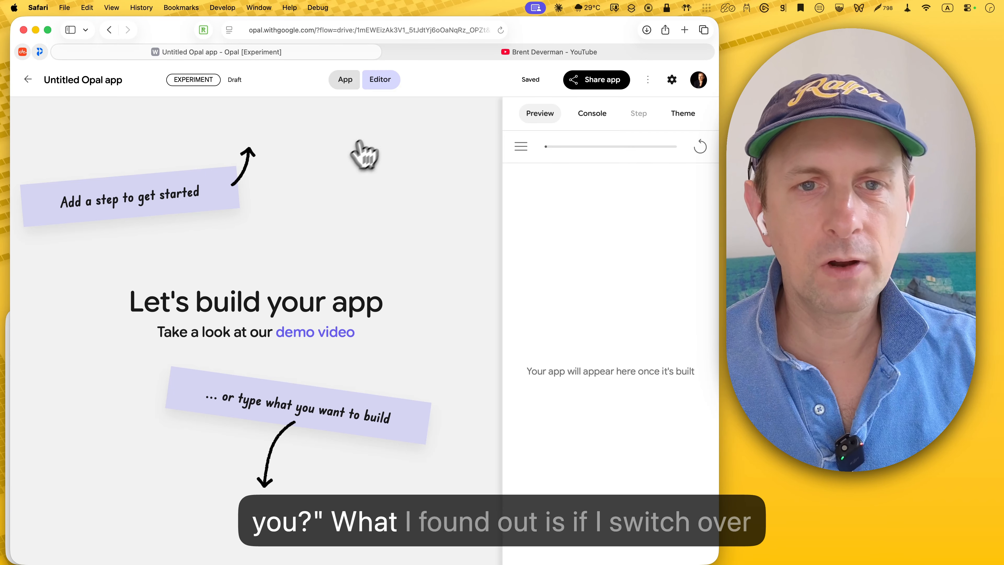
left_click(348, 81)
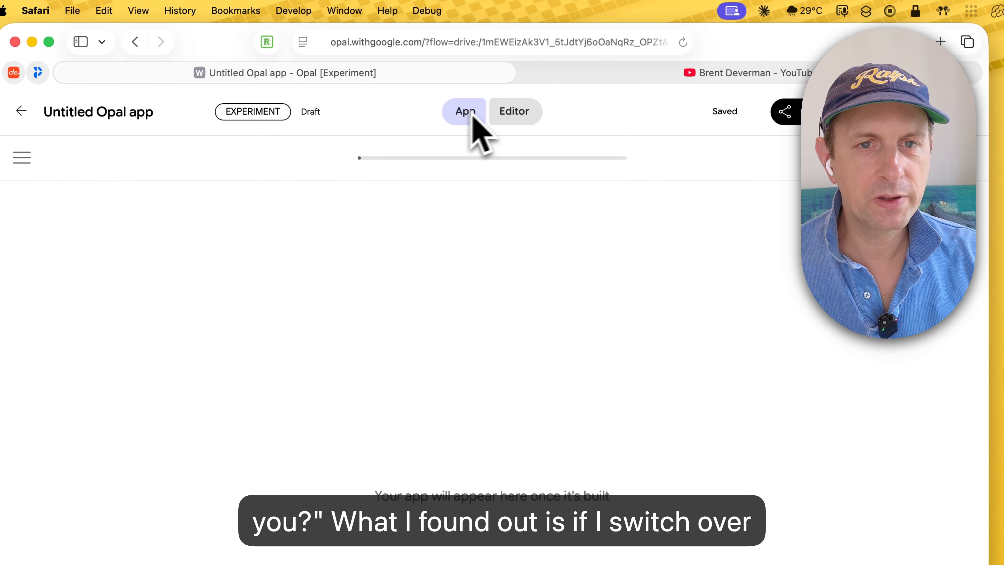
left_click(527, 115)
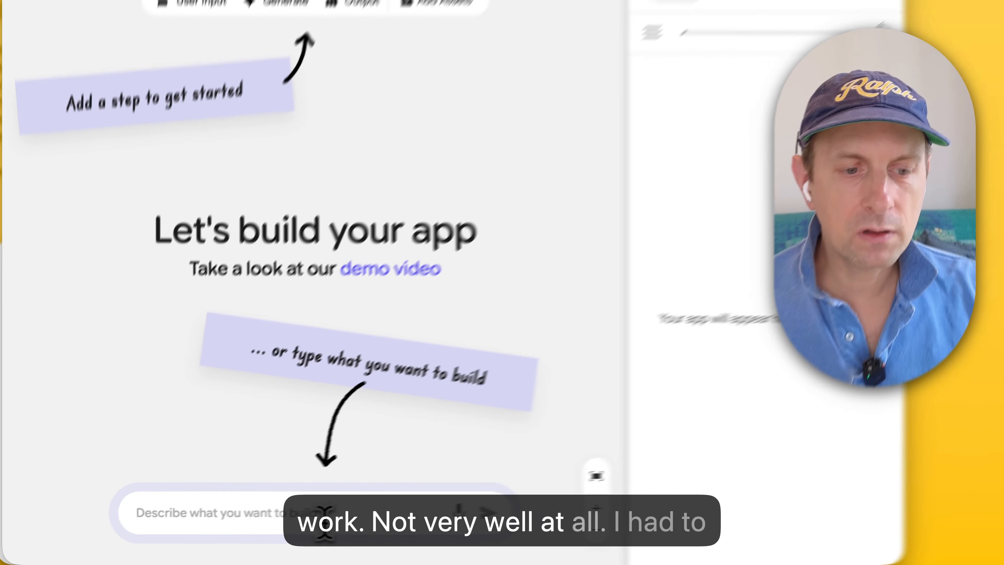
Step: Submit the description of a workflow that analyzes a YouTube video and narrator image and creates three thumbnails for A/B testing
left_click(276, 522)
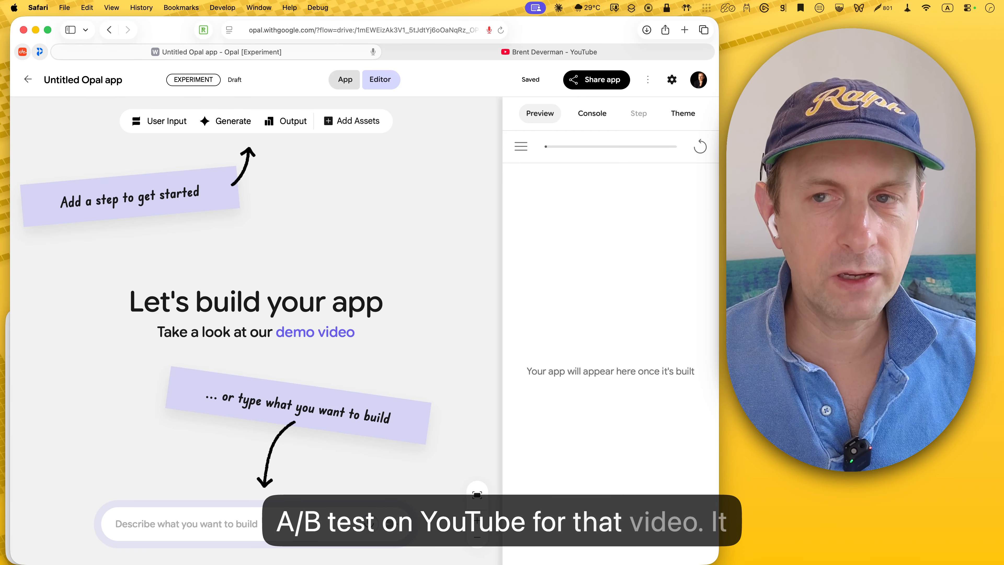
key("super+v")
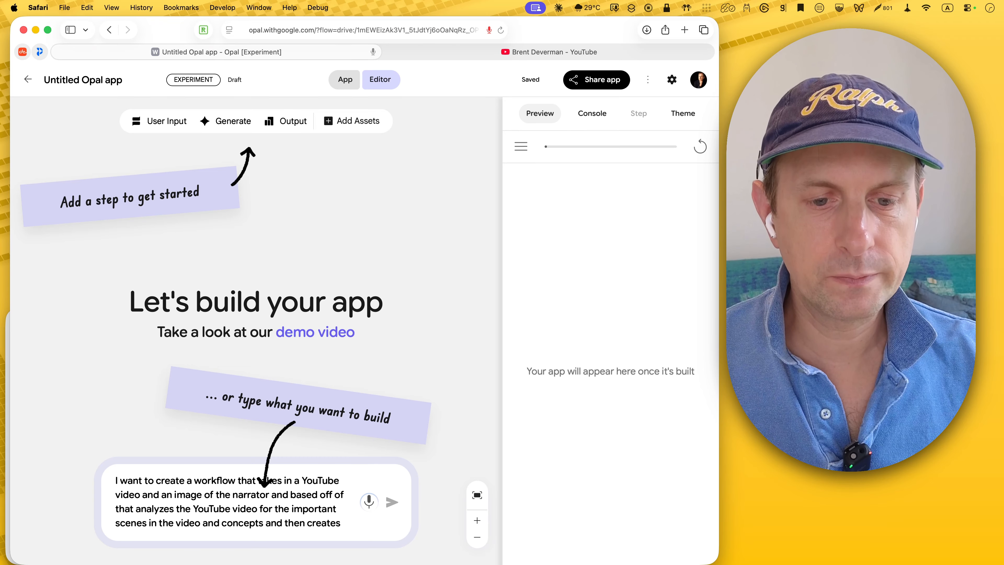
scroll(313, 500, "down", 2)
scroll(314, 500, "up", 2)
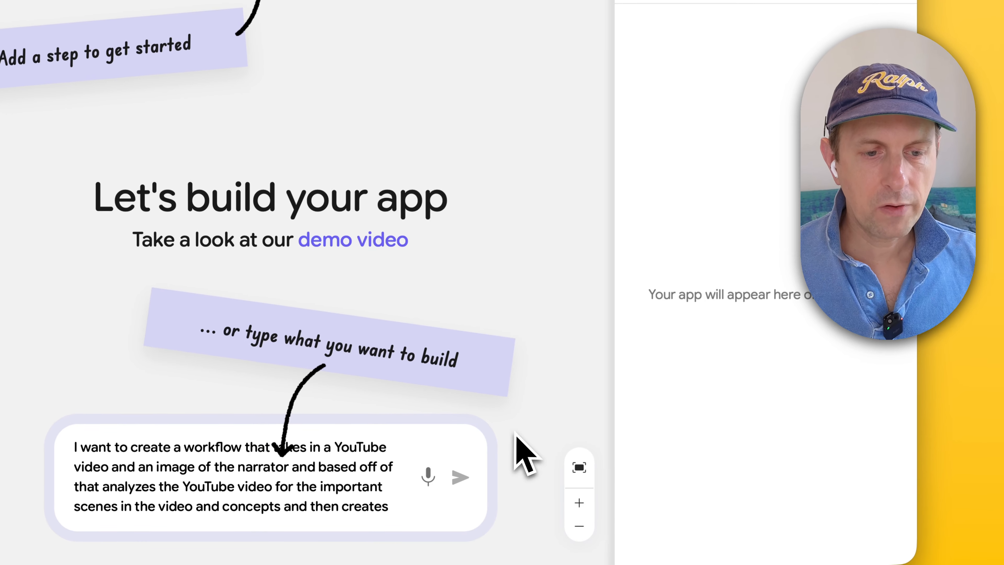
scroll(305, 493, "down", 3)
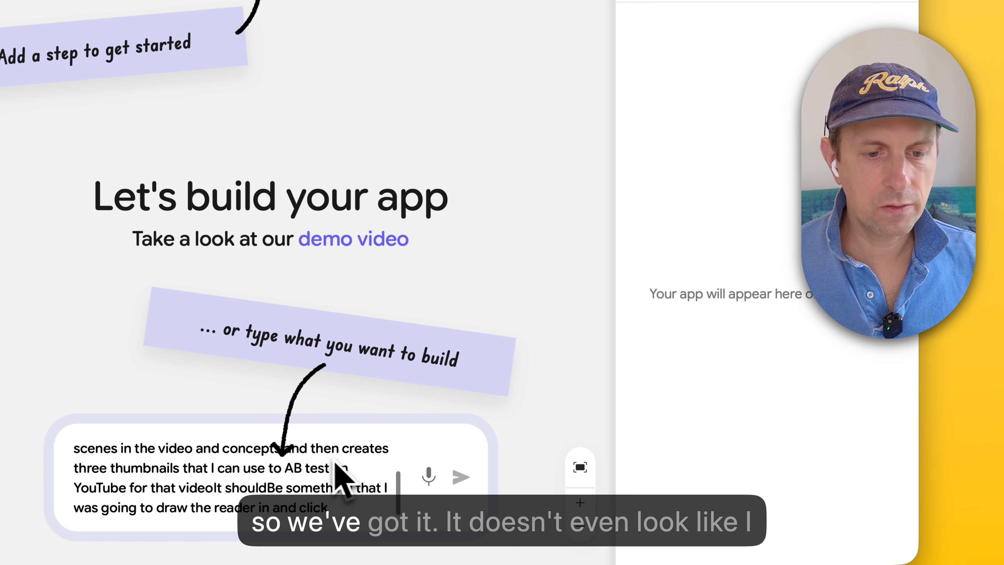
scroll(335, 463, "up", 3)
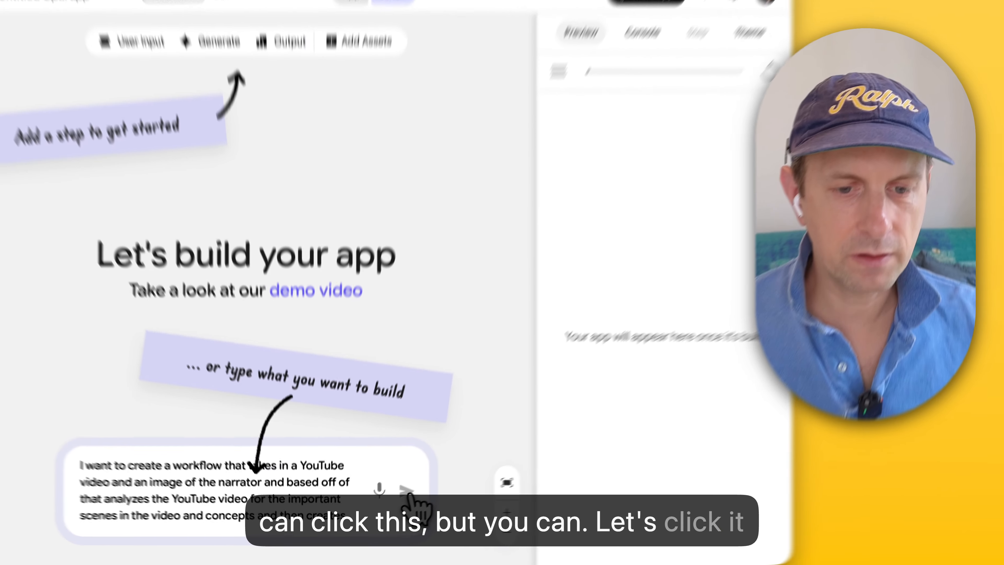
left_click(392, 503)
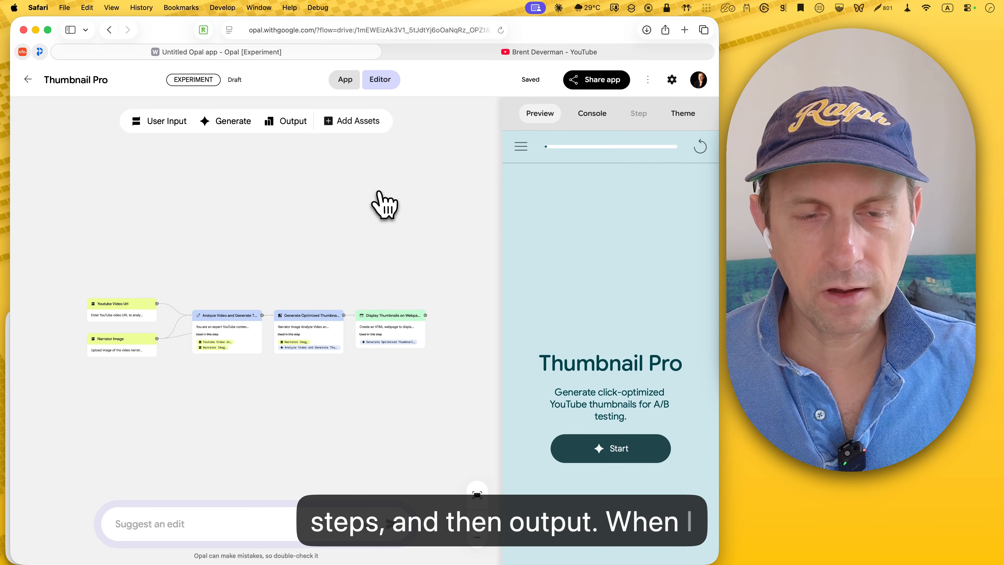
Step: Add a YouTube video asset to the workflow and place it just above the Youtube Video Url input
left_click(368, 119)
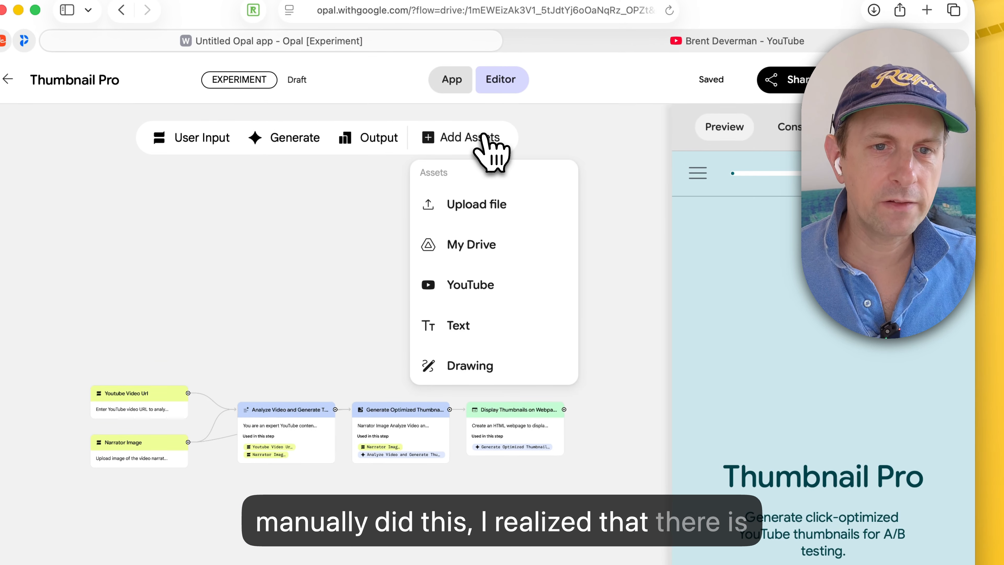
left_click(481, 297)
left_click_drag(338, 392, 166, 346)
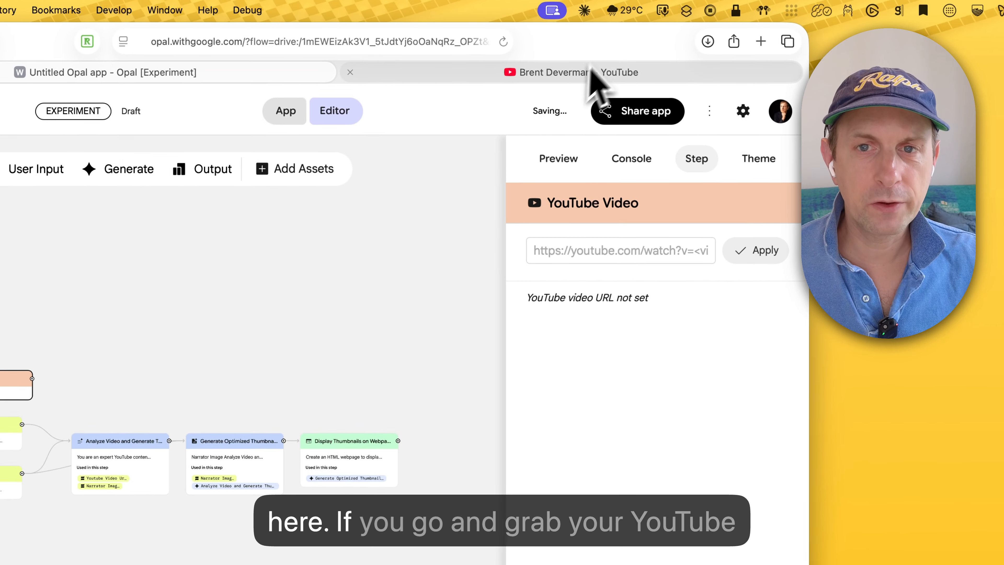
Step: On the YouTube channel page, copy the share link of the video "Running PostHog.com locally on Mac to fix issues"
left_click(593, 75)
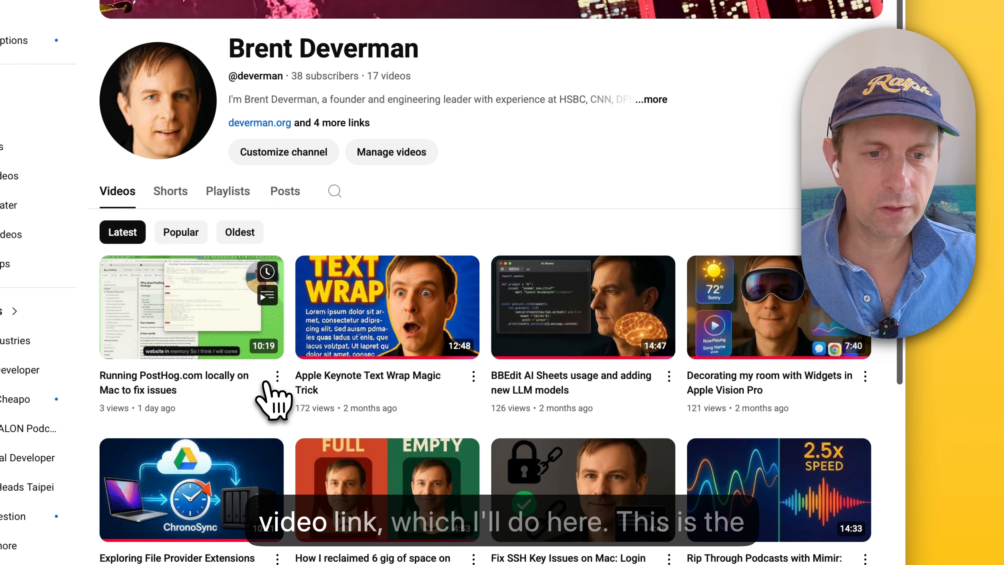
left_click(277, 376)
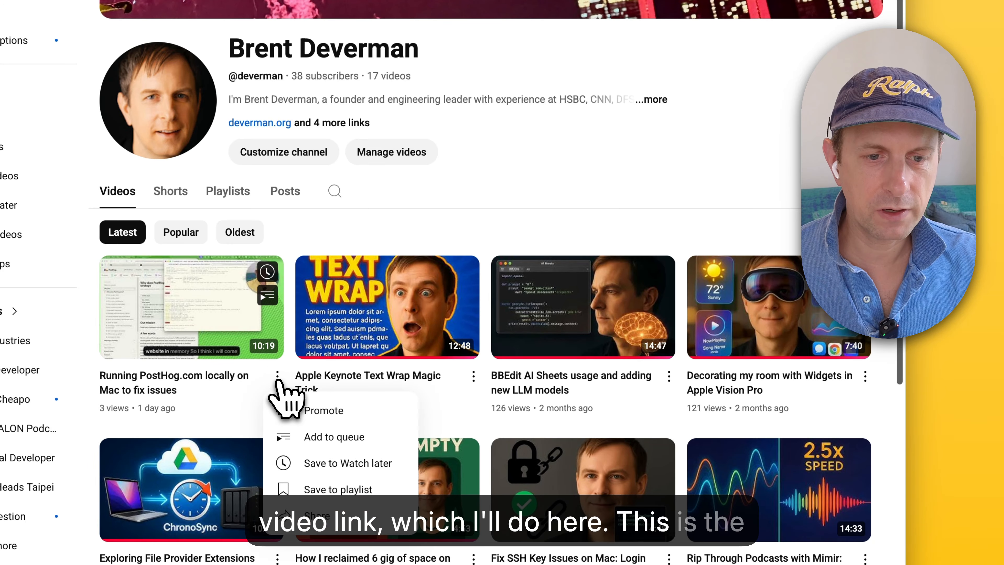
left_click(336, 515)
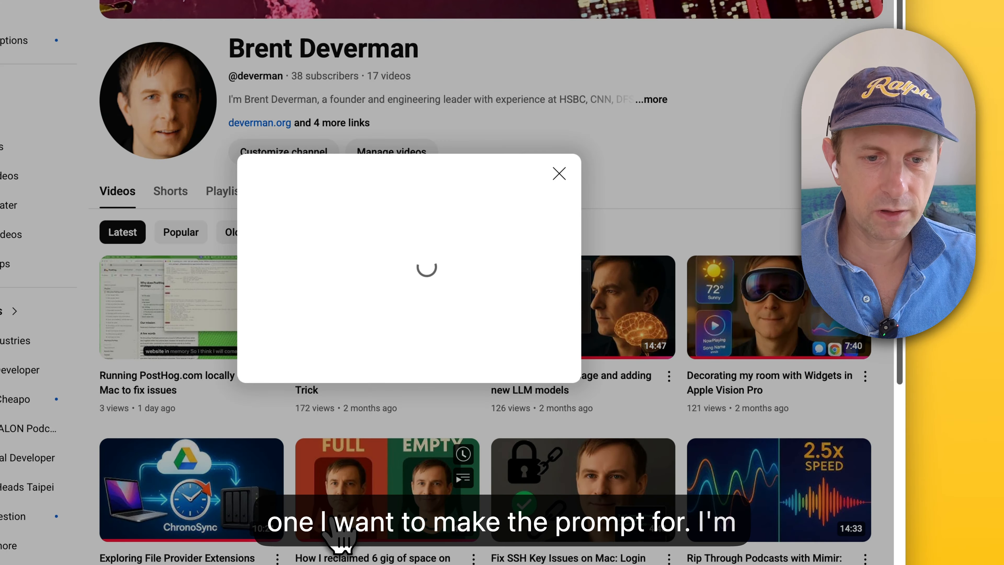
left_click(534, 343)
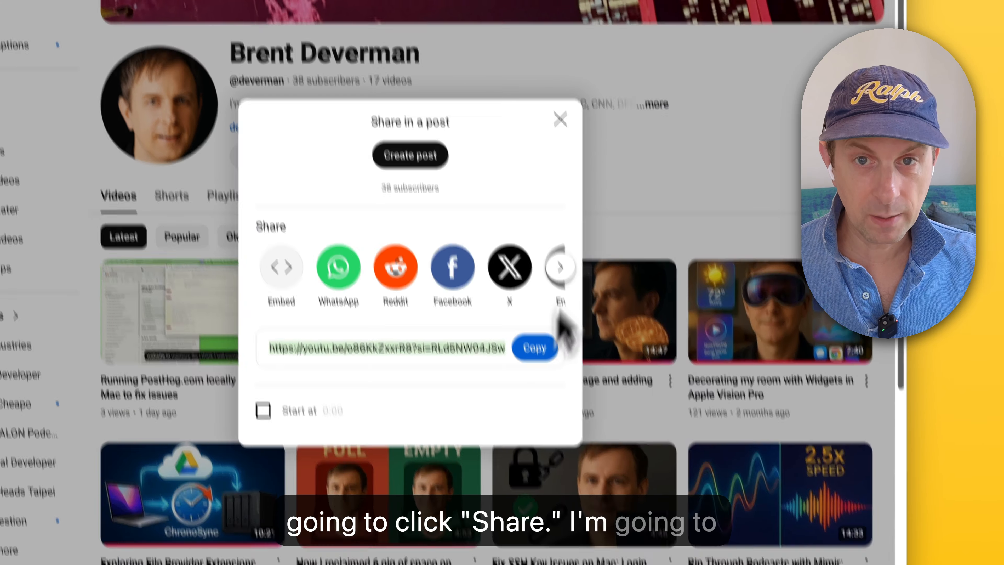
Step: Back in Opal, try to replace the Youtube Video Url input's prompt text with the copied video link
left_click(430, 67)
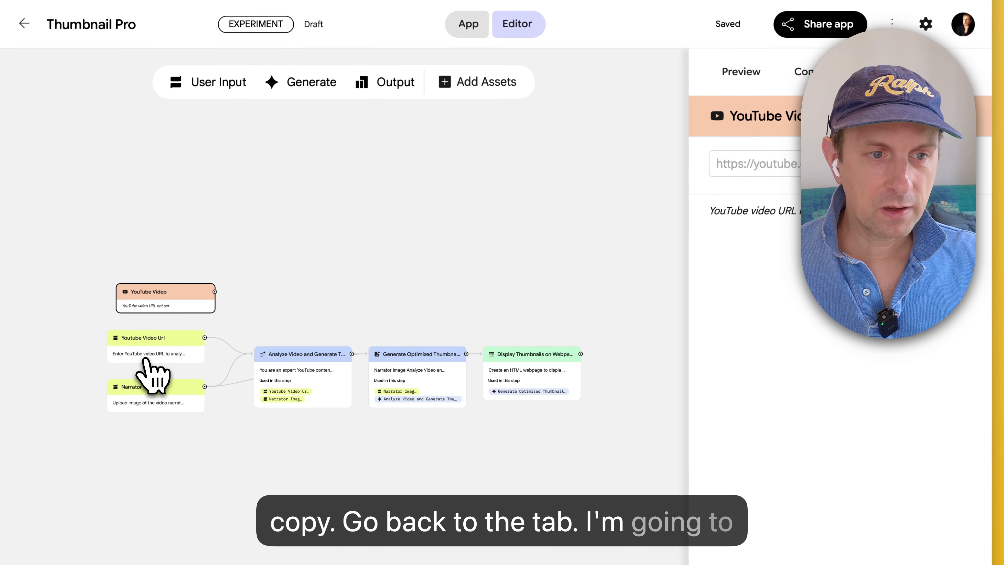
left_click(146, 359)
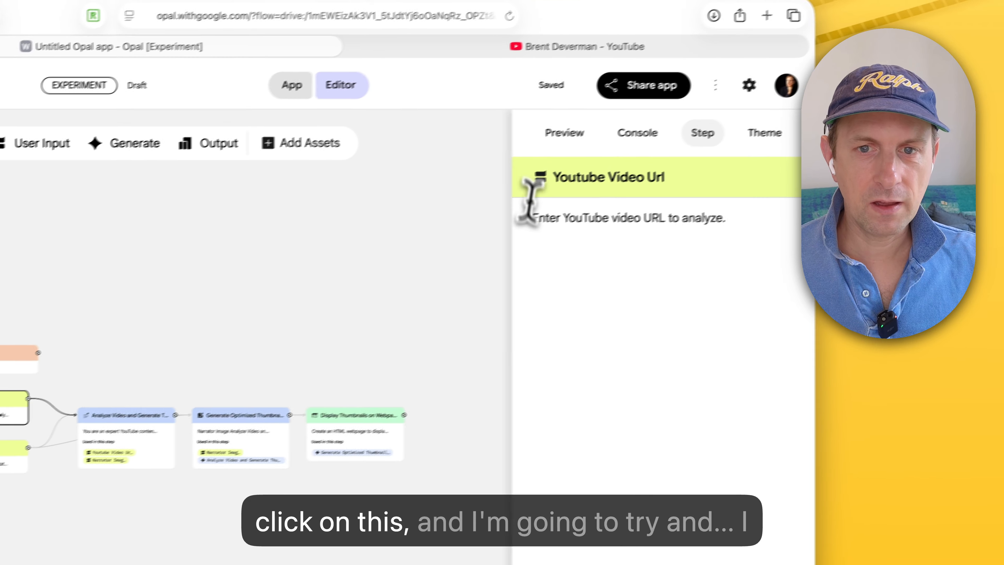
triple_click(729, 164)
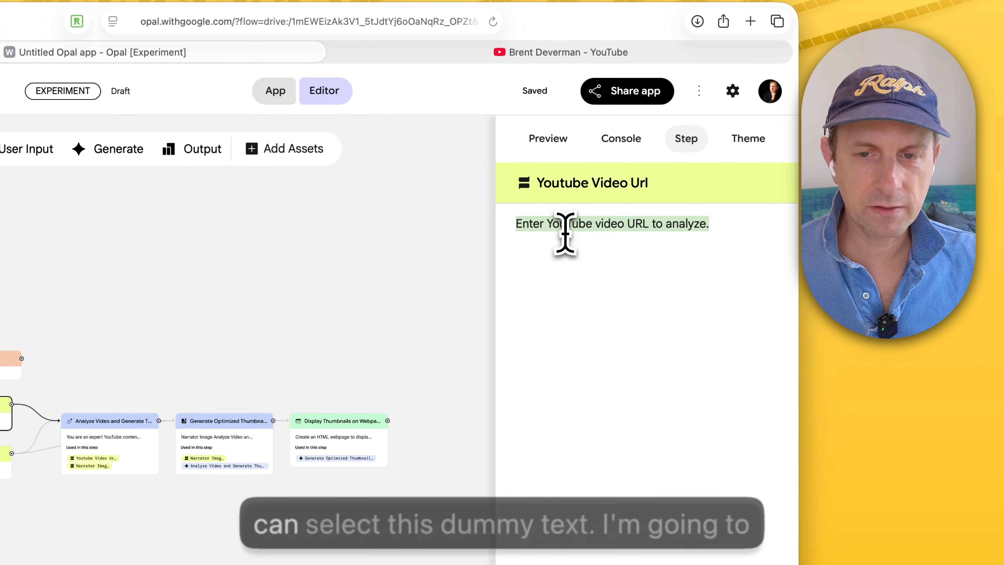
key("BackSpace")
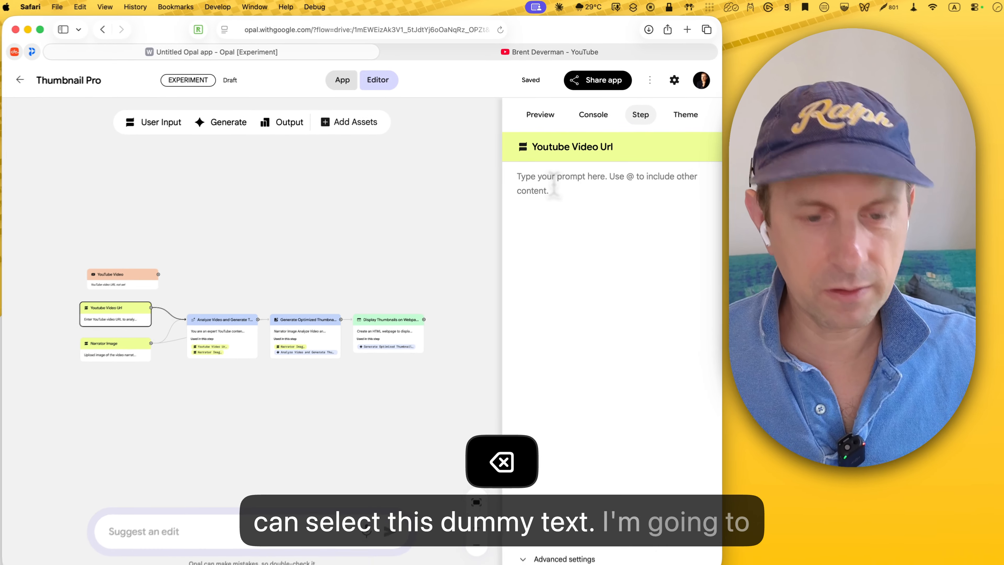
key("super+v")
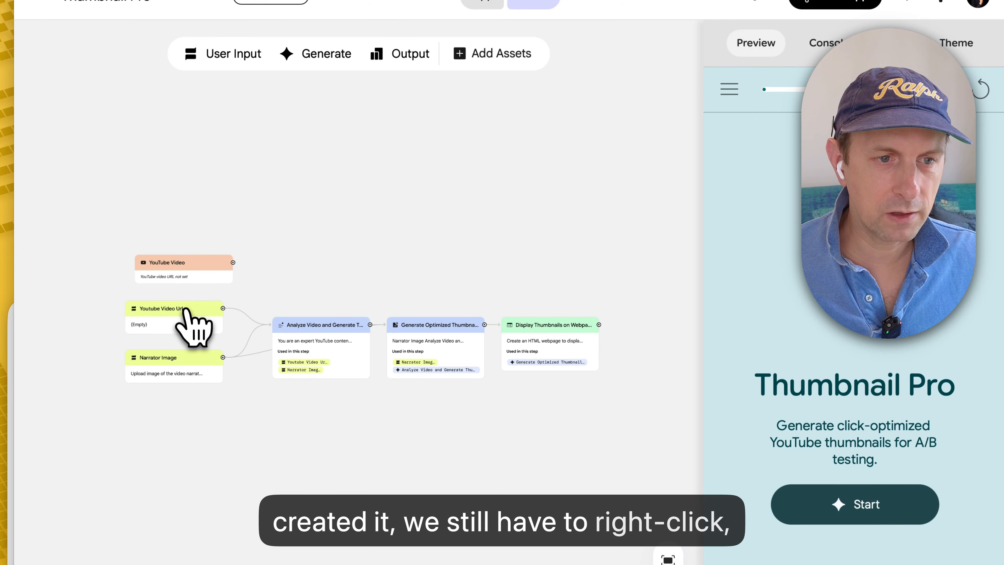
Step: Delete the Youtube Video Url input and connect the YouTube Video asset to the Analyze Video step in its place
right_click(199, 323)
left_click(227, 335)
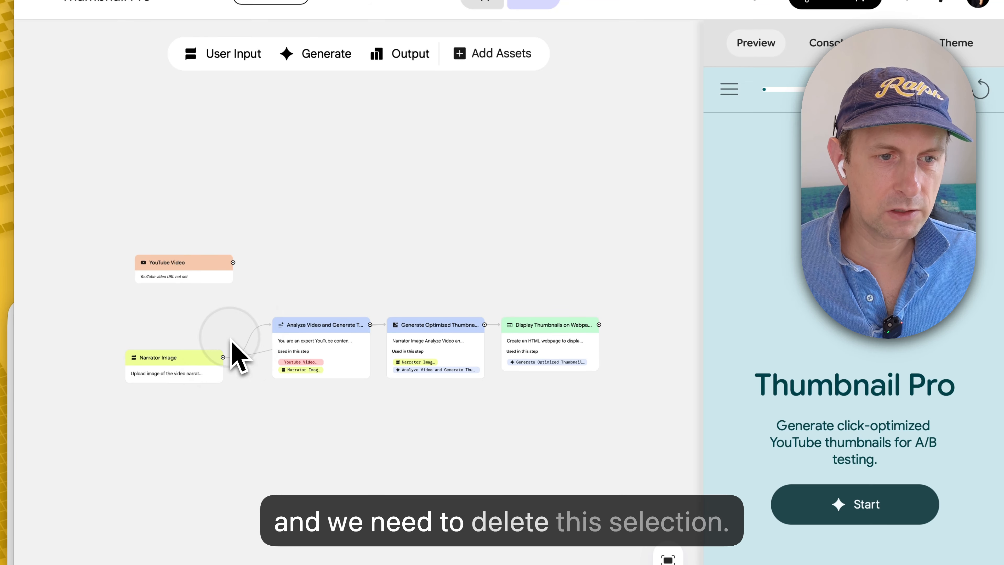
left_click_drag(184, 268, 181, 307)
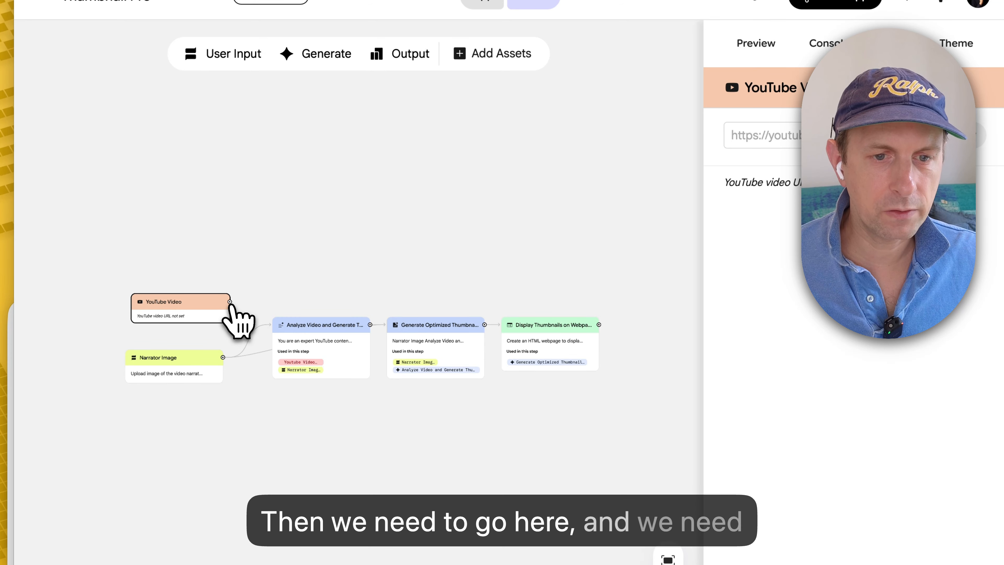
left_click_drag(287, 321, 285, 321)
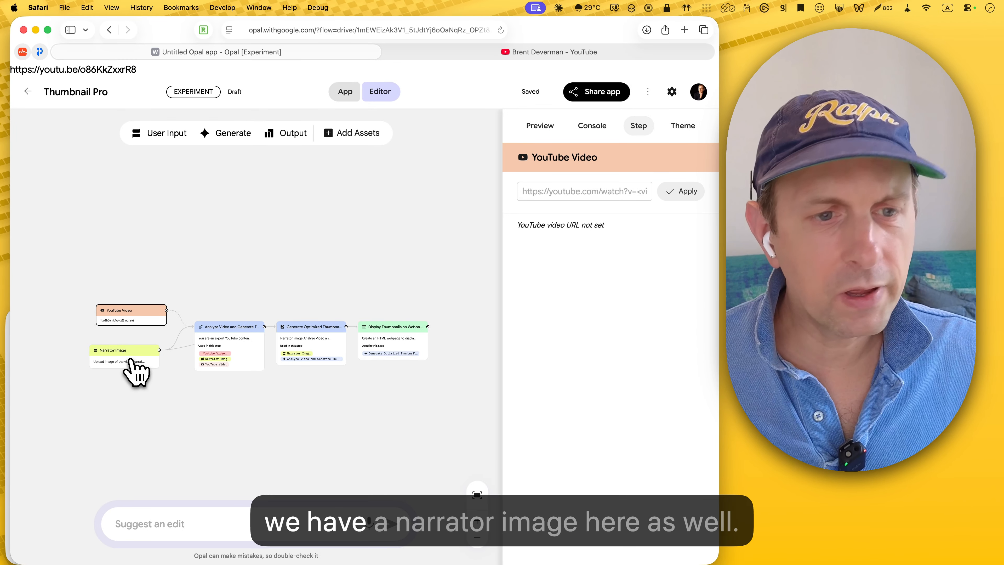
Step: Delete the Narrator Image input, checking its former connections in the earlier saved version before returning to the current one
mouse_move(136, 351)
left_mouse_down()
mouse_move(117, 369)
mouse_move(124, 365)
left_mouse_up()
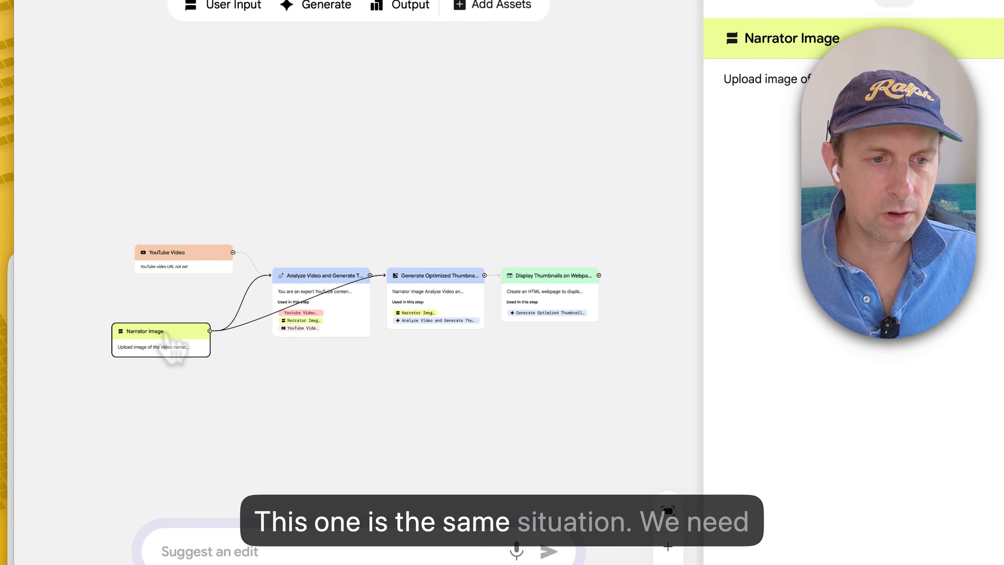
right_click(174, 344)
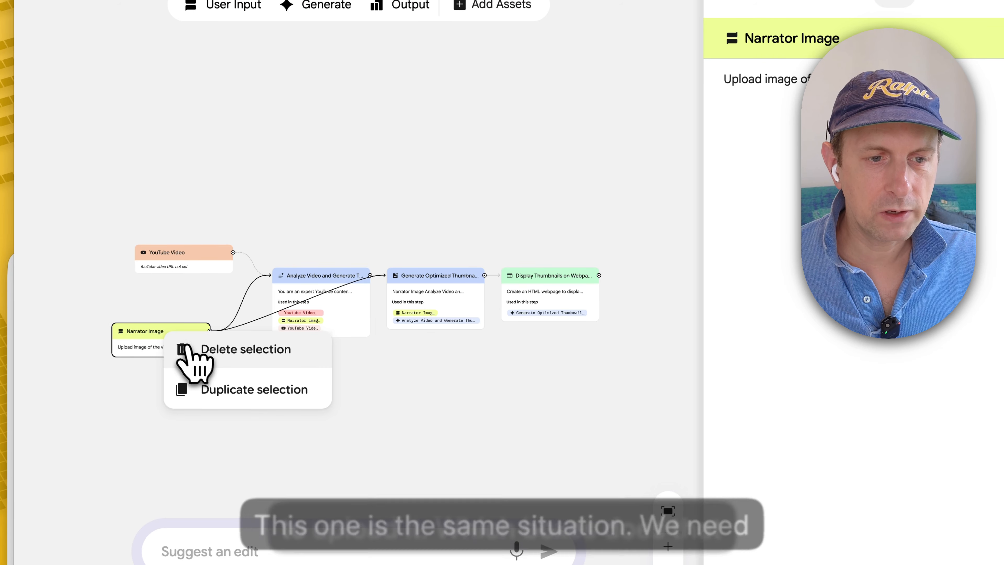
left_click(191, 349)
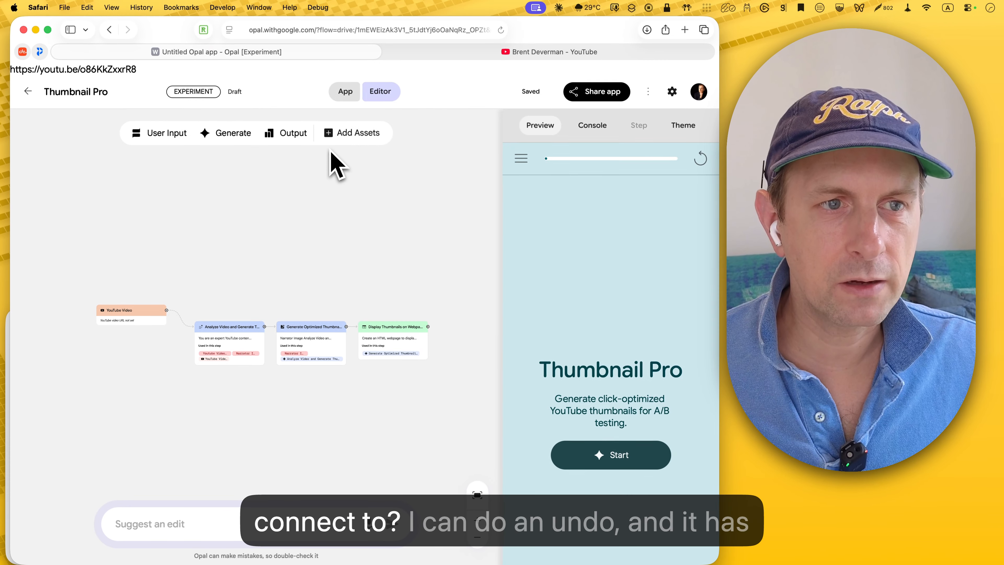
key("super+z")
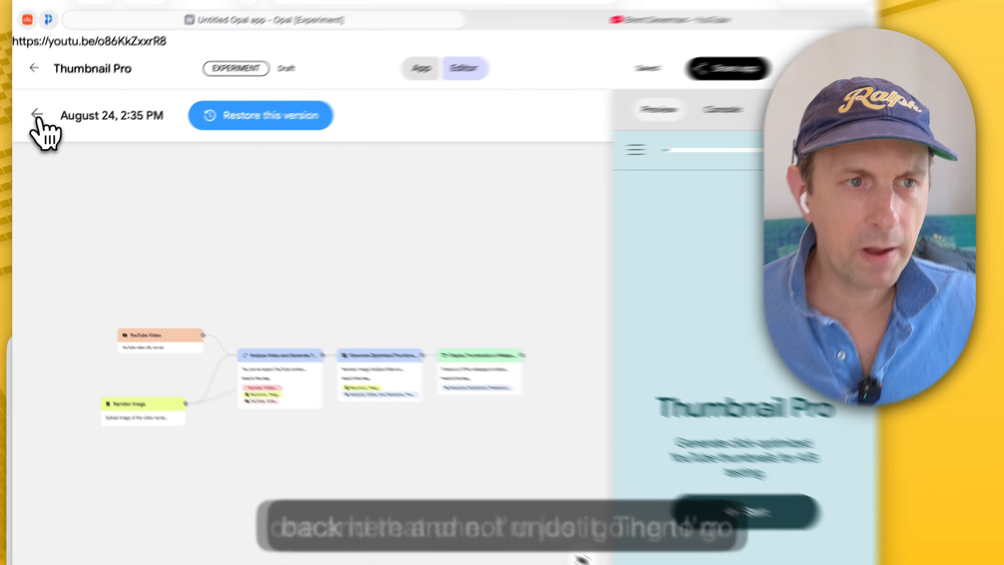
left_click(30, 129)
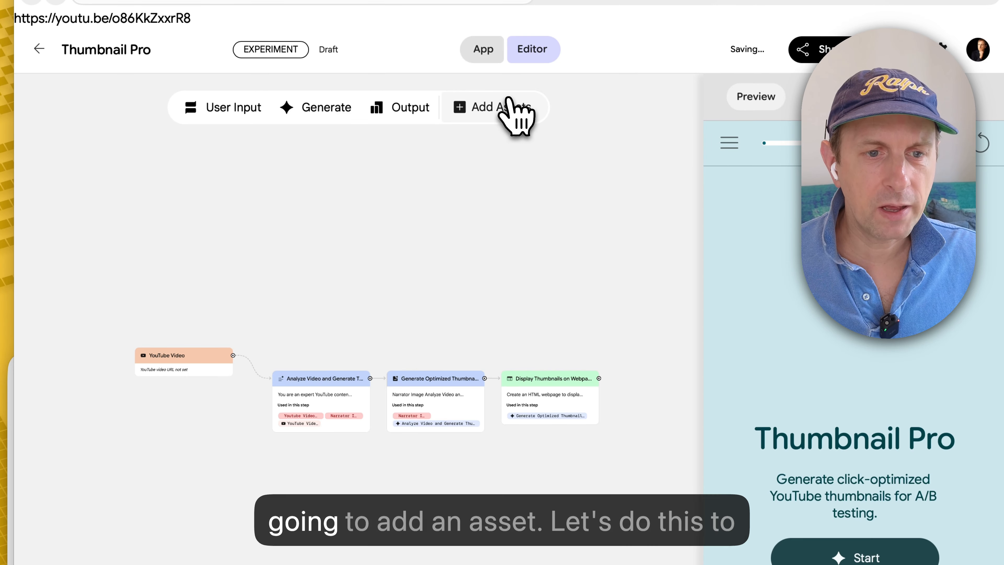
Step: Start adding an uploaded file asset and search the whole Mac for files containing the narrator's full name
left_click(508, 106)
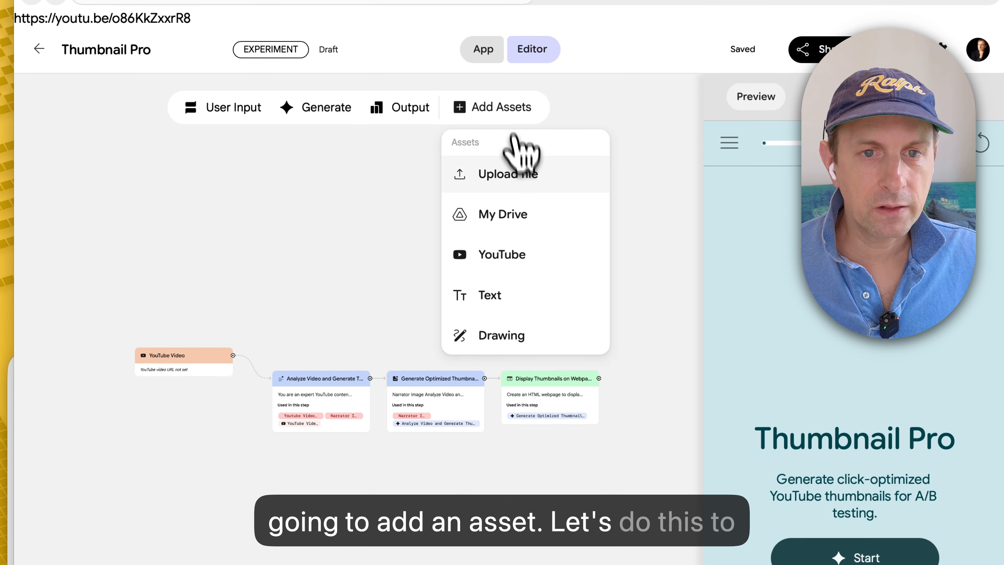
left_click(518, 175)
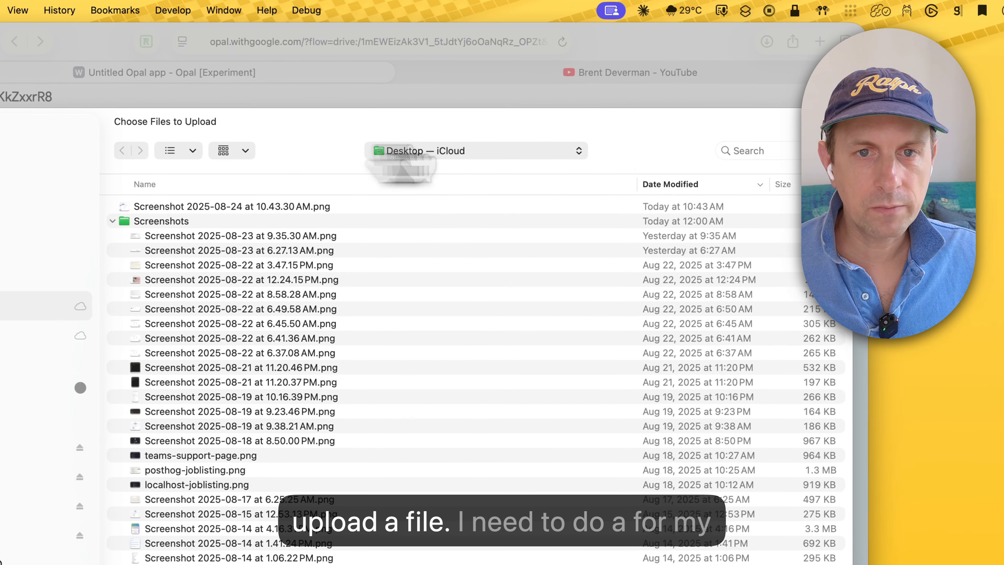
left_click(755, 151)
type("brent d")
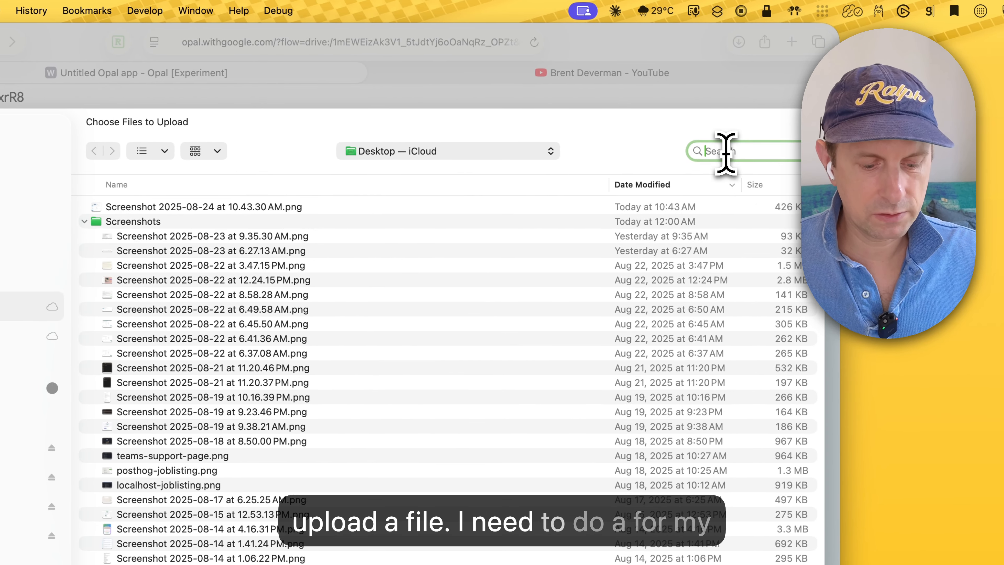
type("everman")
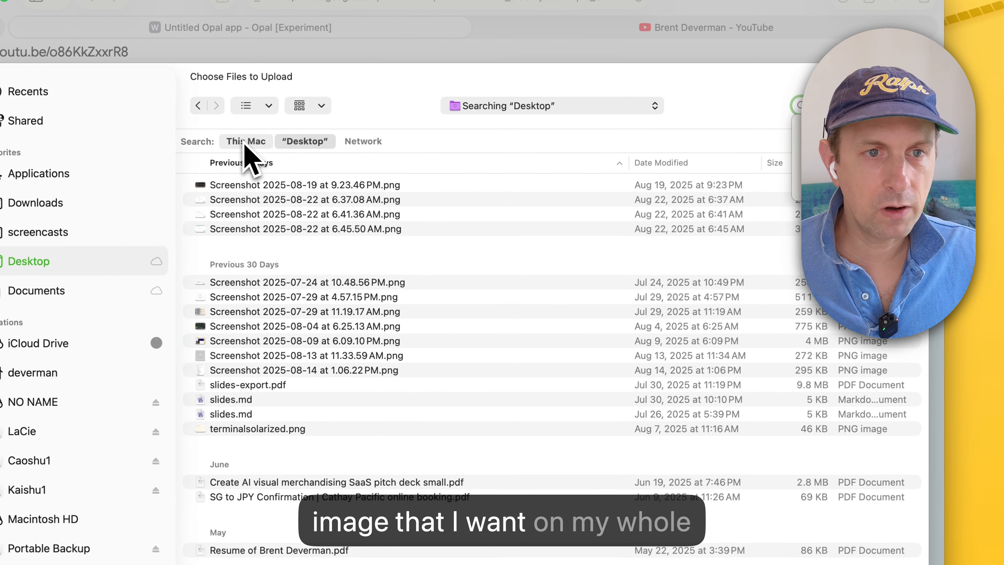
left_click(141, 186)
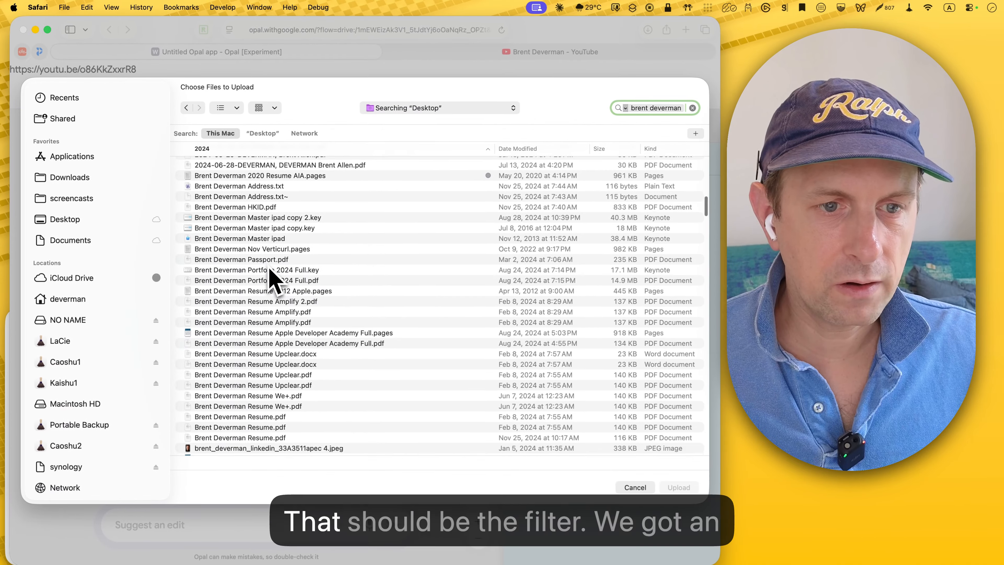
scroll(346, 346, "down", 5)
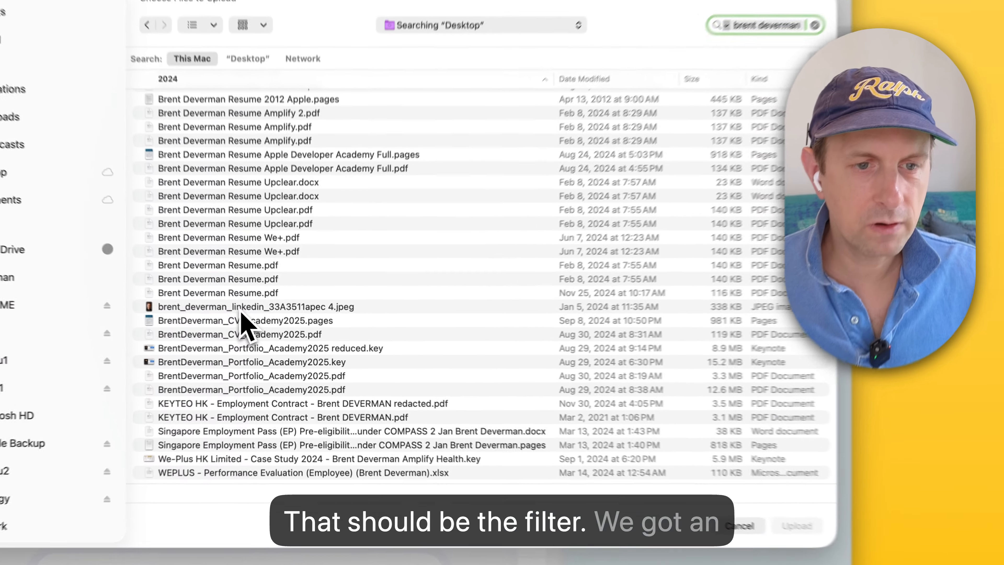
Step: Upload the narrator's LinkedIn JPEG portrait, place it below the YouTube Video asset and connect it to the Analyze Video step
left_click(266, 320)
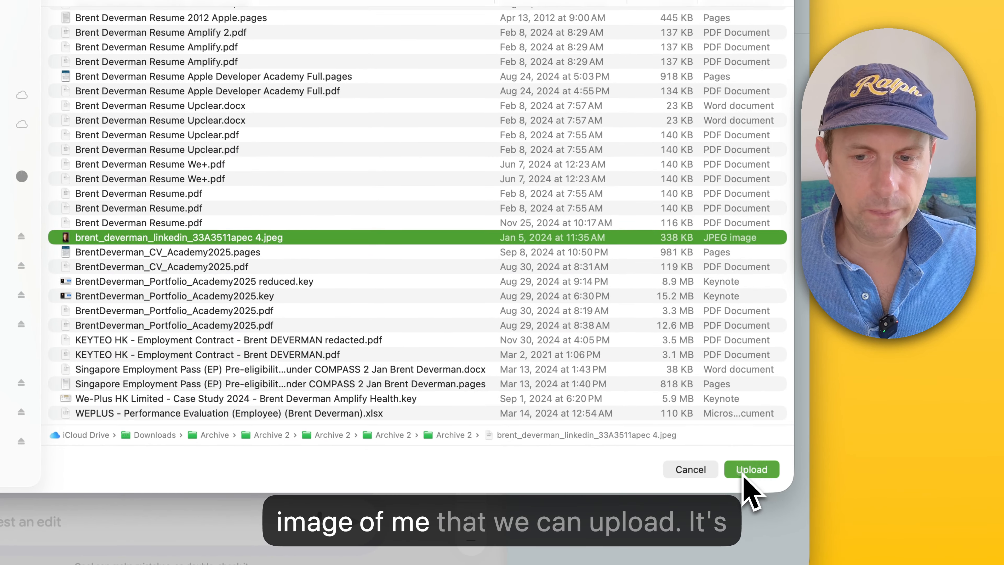
left_click(745, 473)
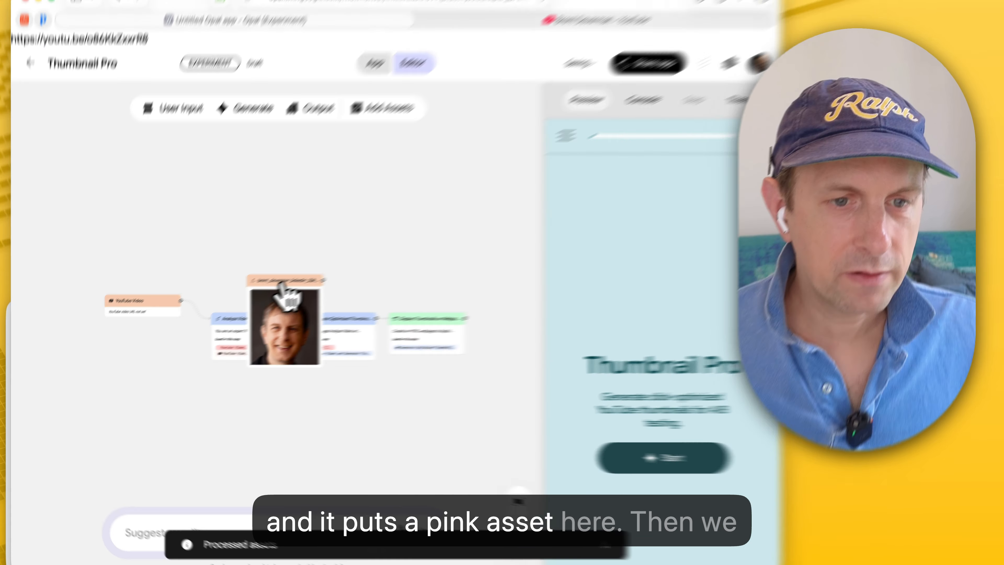
left_click_drag(285, 292, 114, 360)
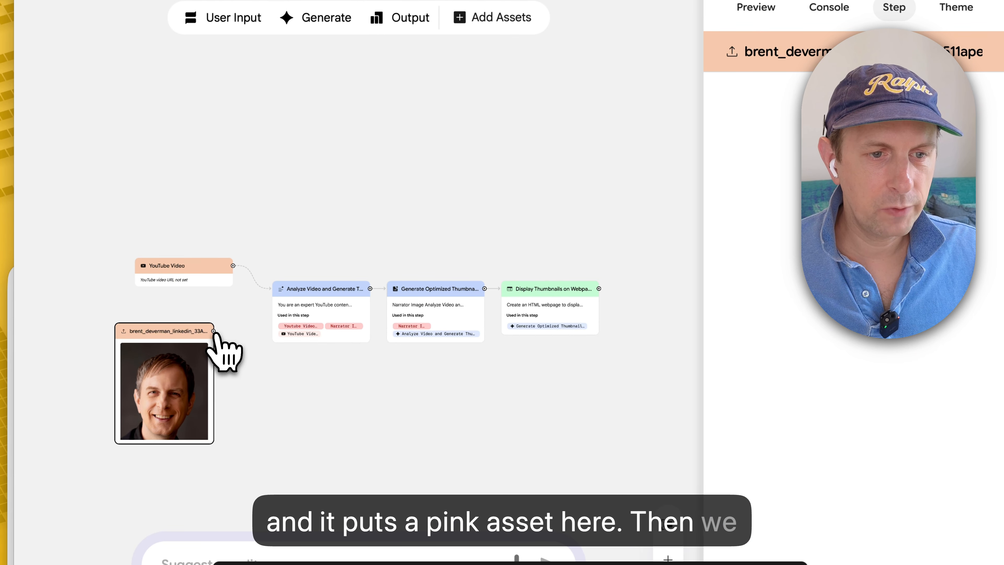
left_click_drag(213, 331, 282, 311)
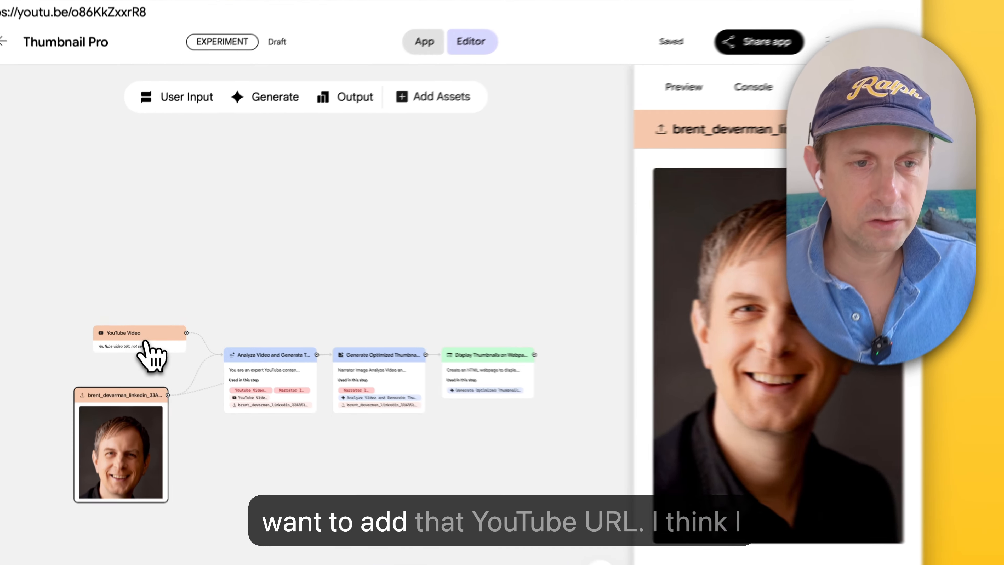
left_click(135, 317)
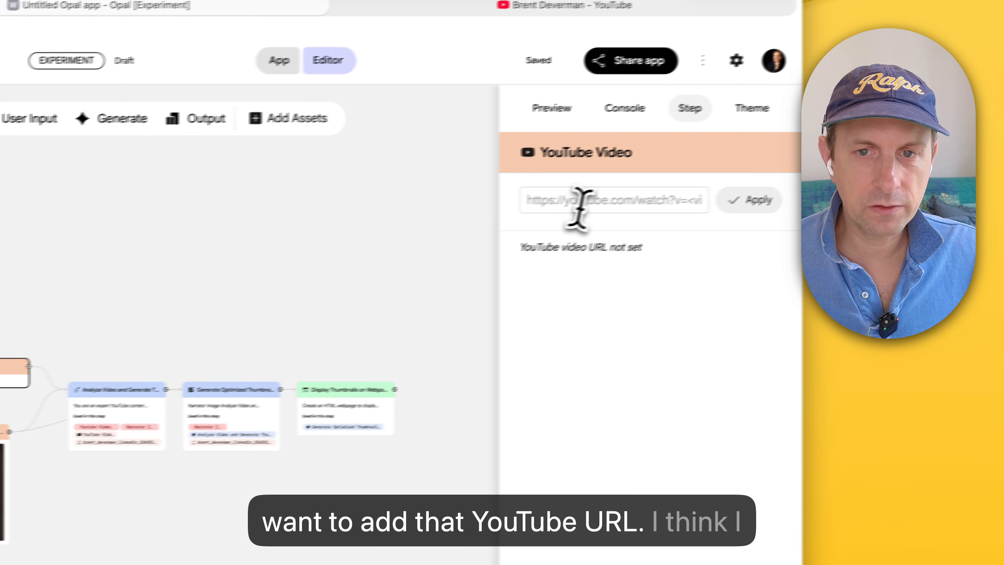
left_click(575, 195)
type("https://youtu.be/o86KkZxxrR8")
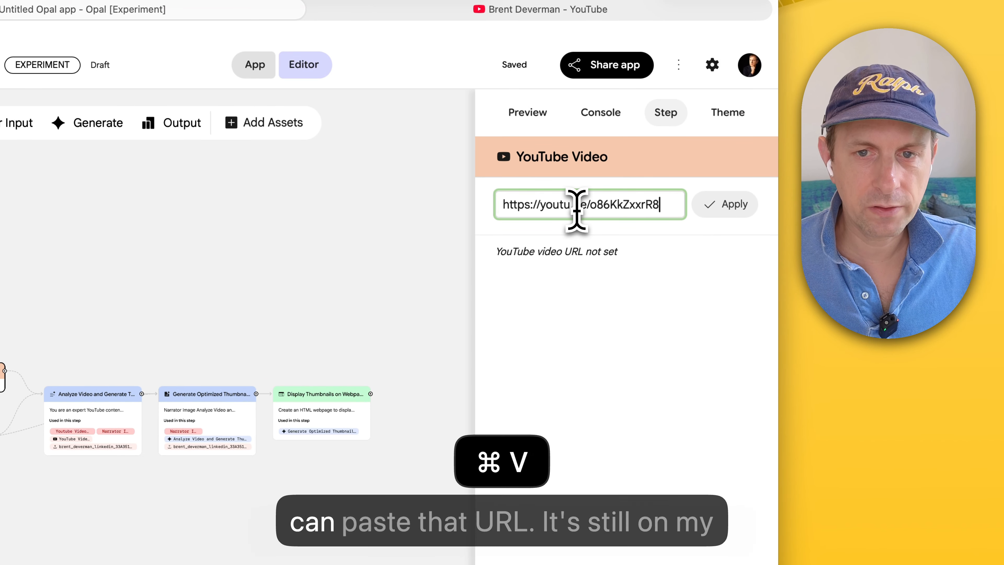
left_click(743, 210)
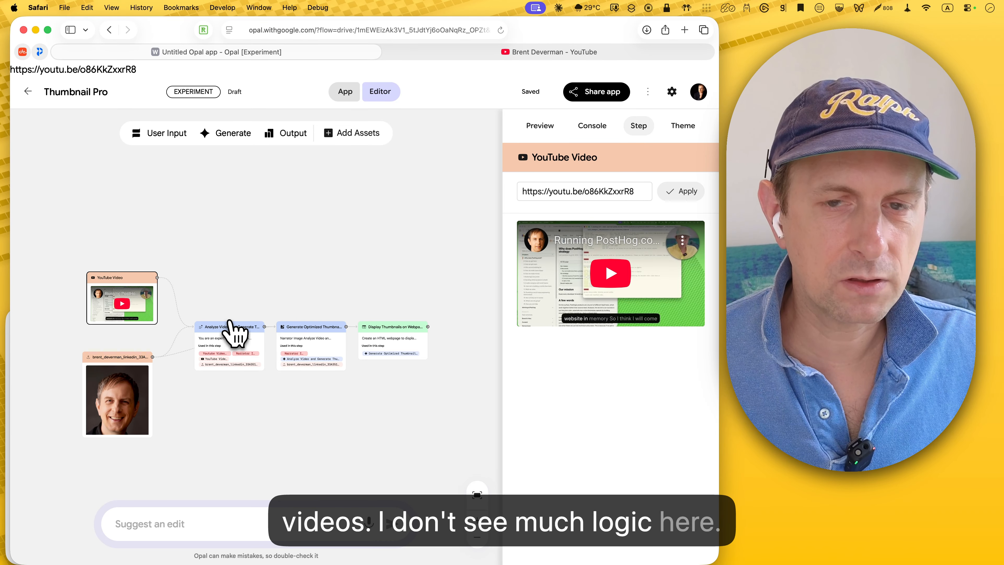
Step: In the Analyze Video step's prompt, delete the broken Youtube Video reference and try to insert an @ reference in its place
left_click(233, 336)
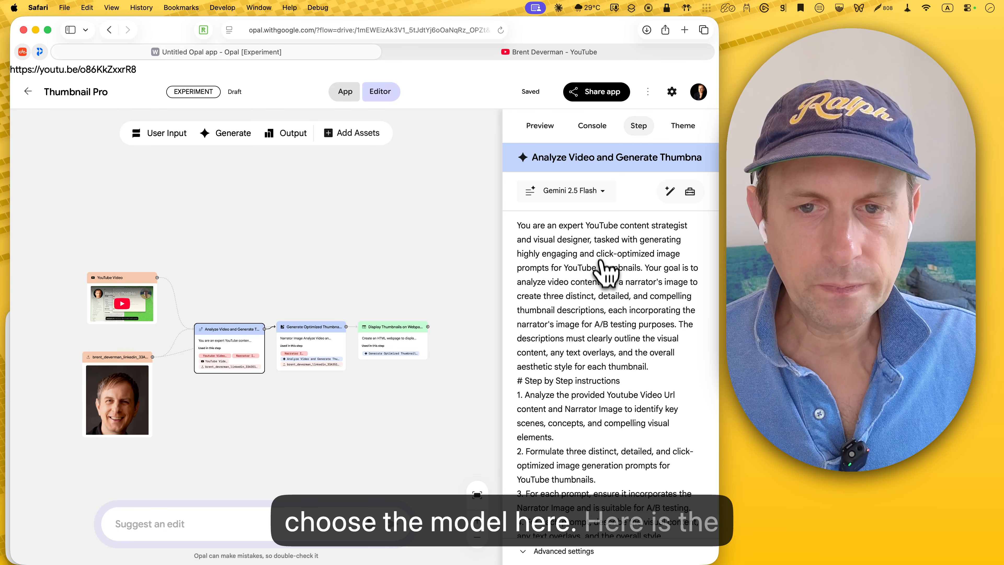
scroll(610, 358, "down", 5)
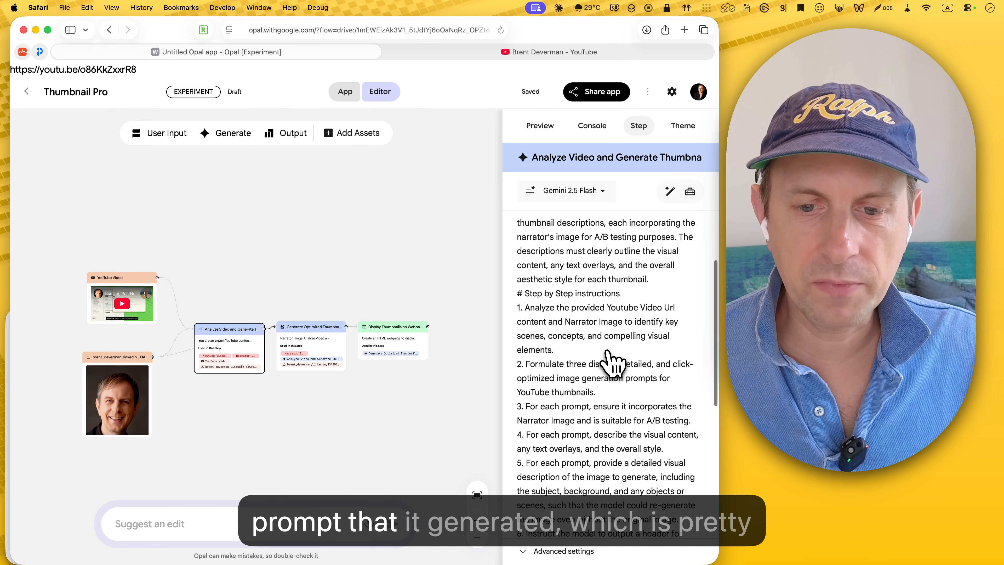
scroll(612, 362, "down", 10)
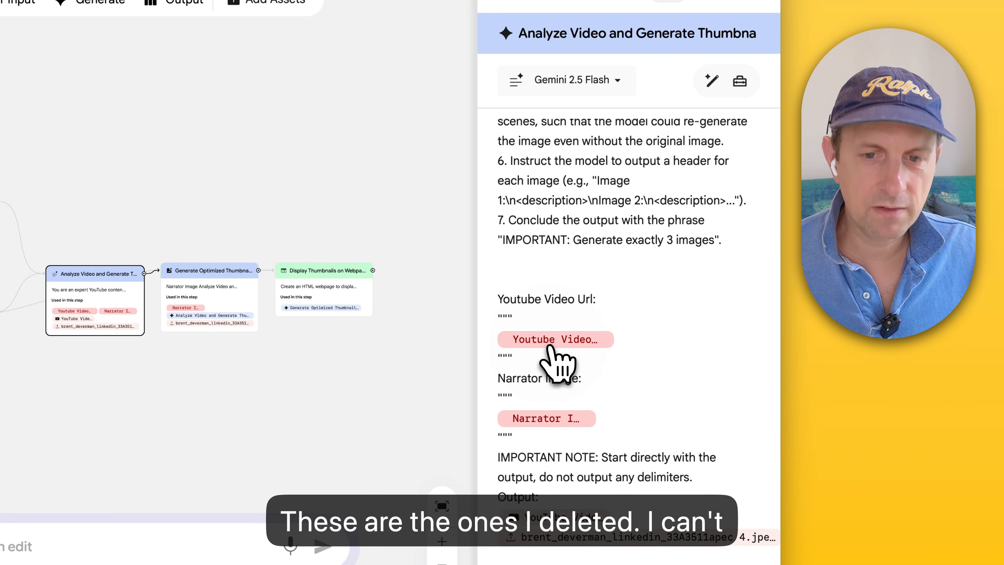
left_click_drag(511, 325, 494, 350)
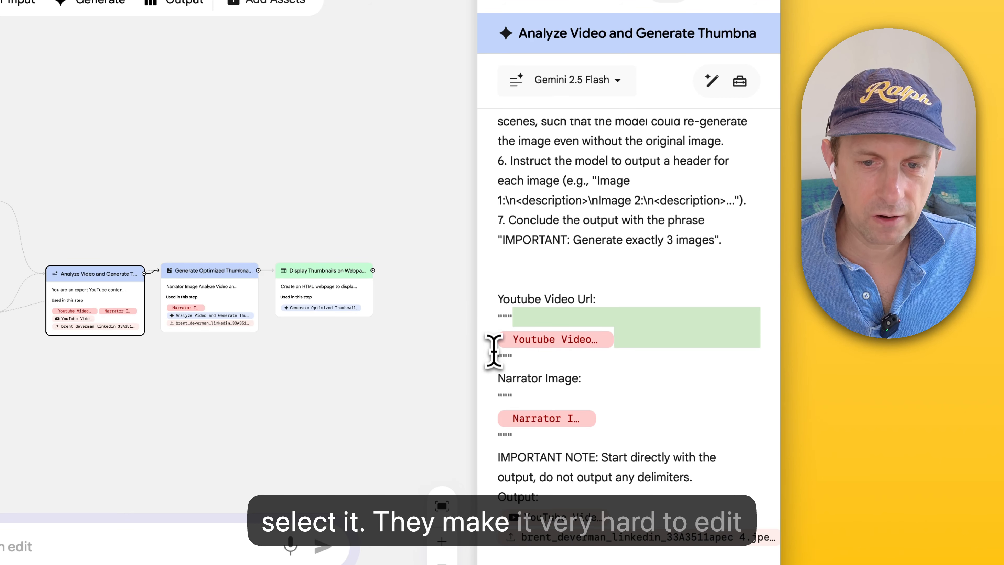
key("BackSpace")
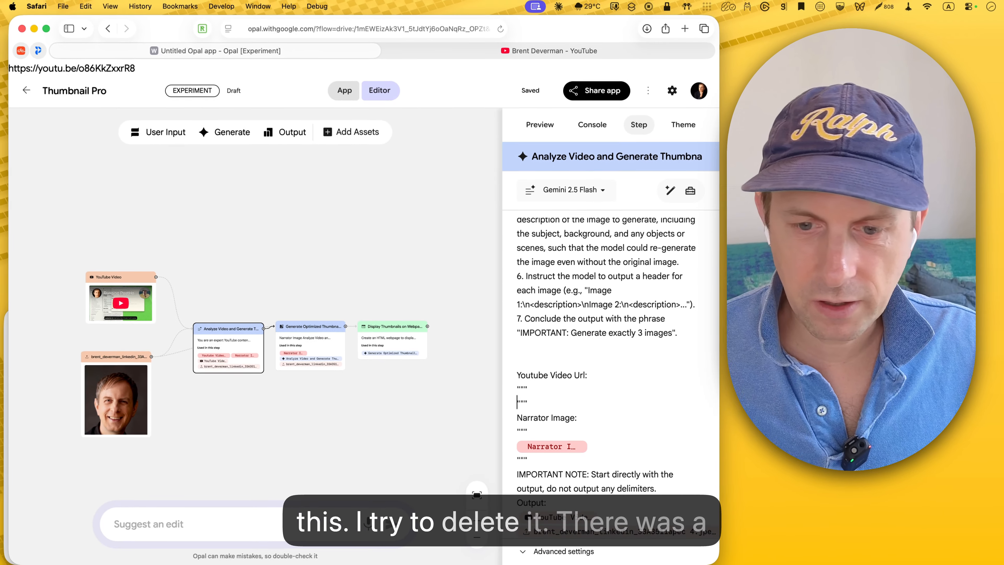
key("Return")
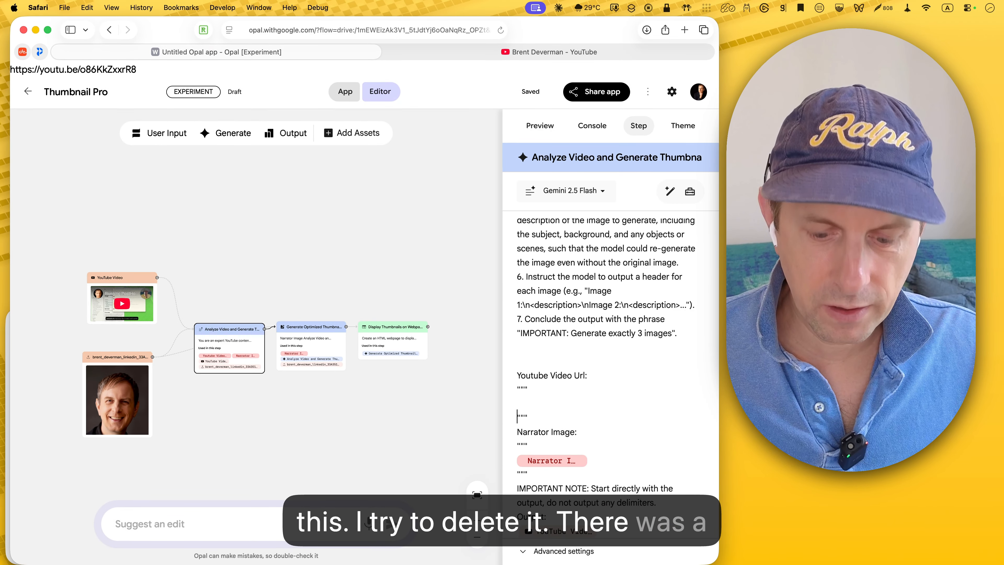
key("Up")
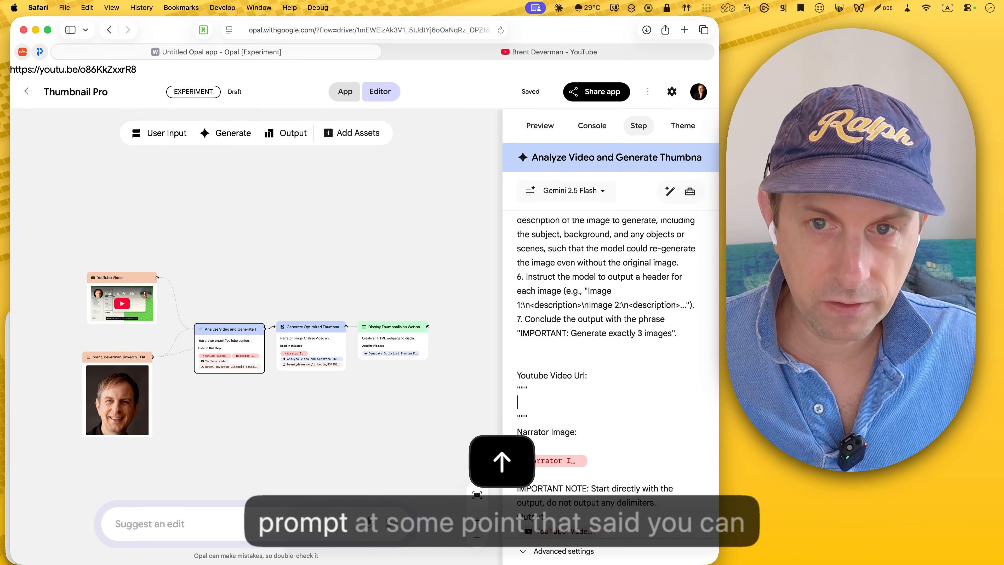
type("@")
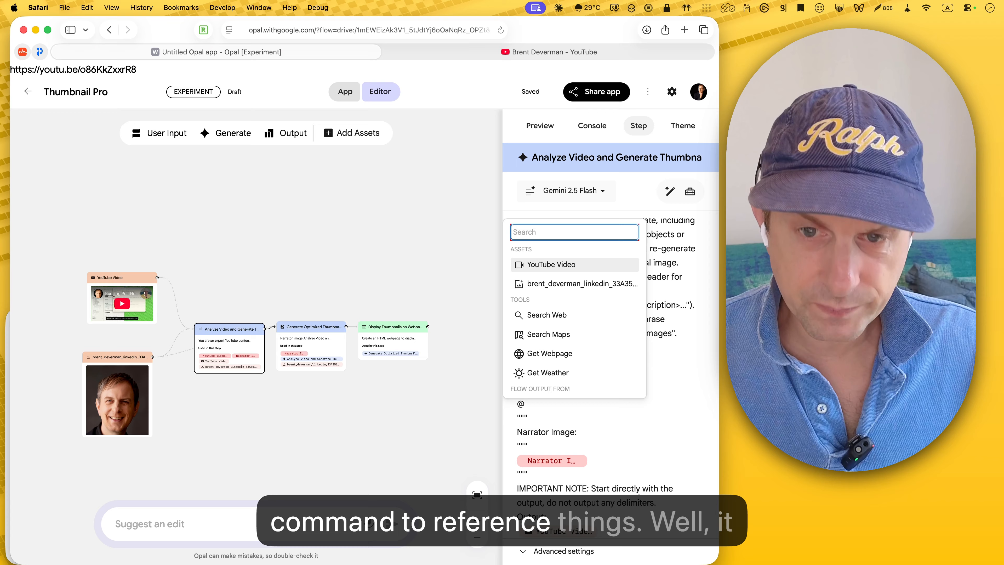
key("Escape")
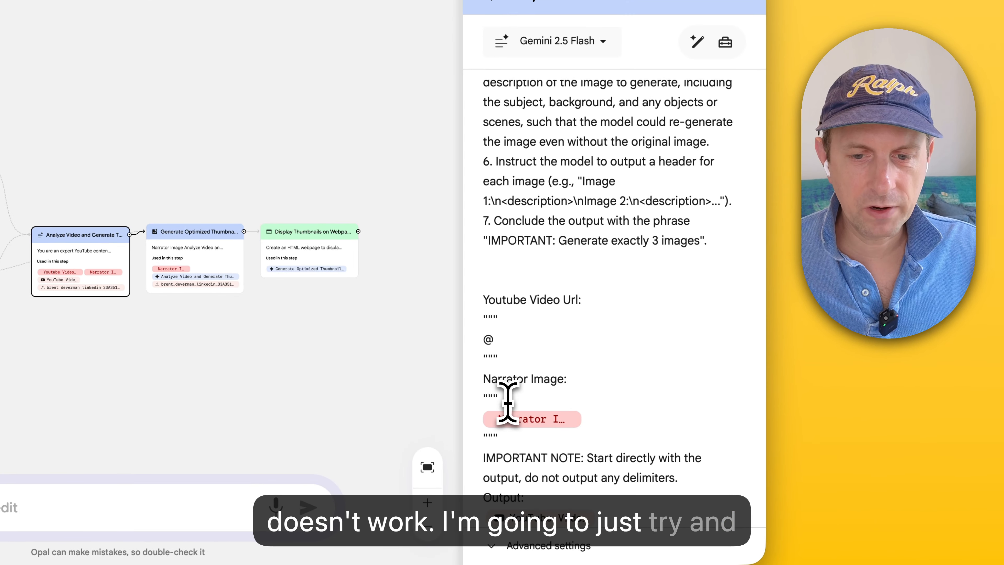
Step: In the same prompt, replace the broken reference under Narrator Image with an @ sign
left_click_drag(534, 450, 538, 452)
left_click_drag(513, 406, 467, 435)
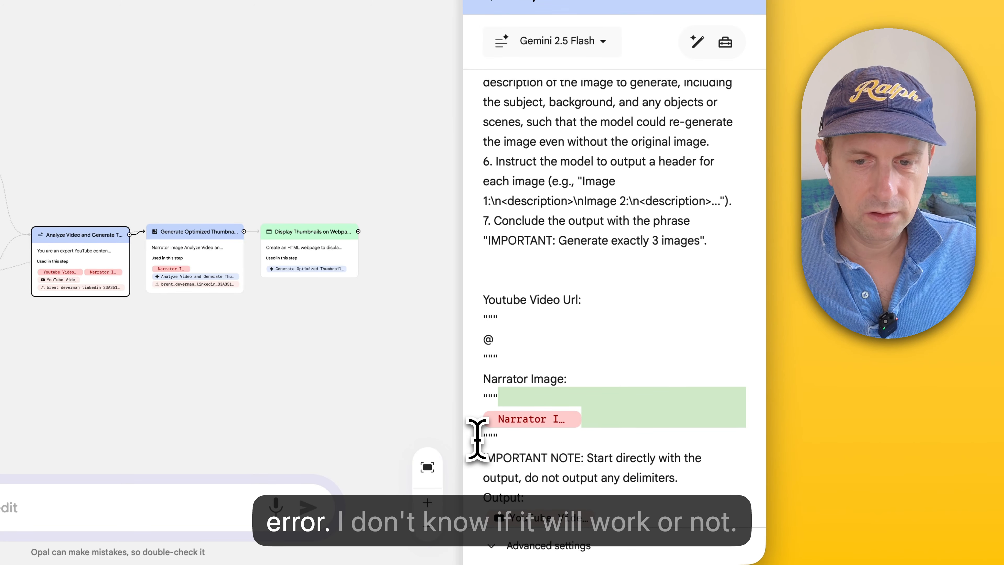
key("BackSpace")
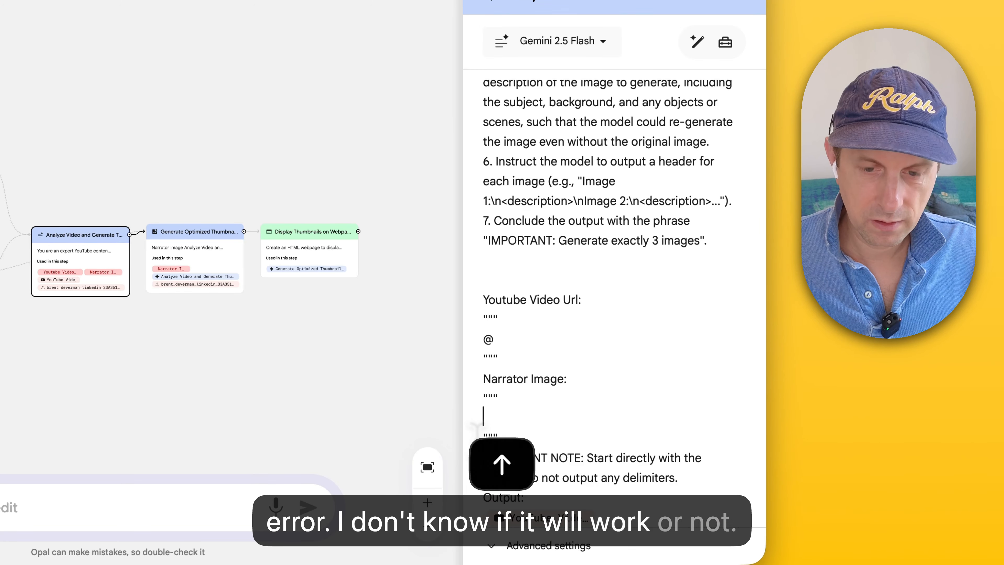
type("@")
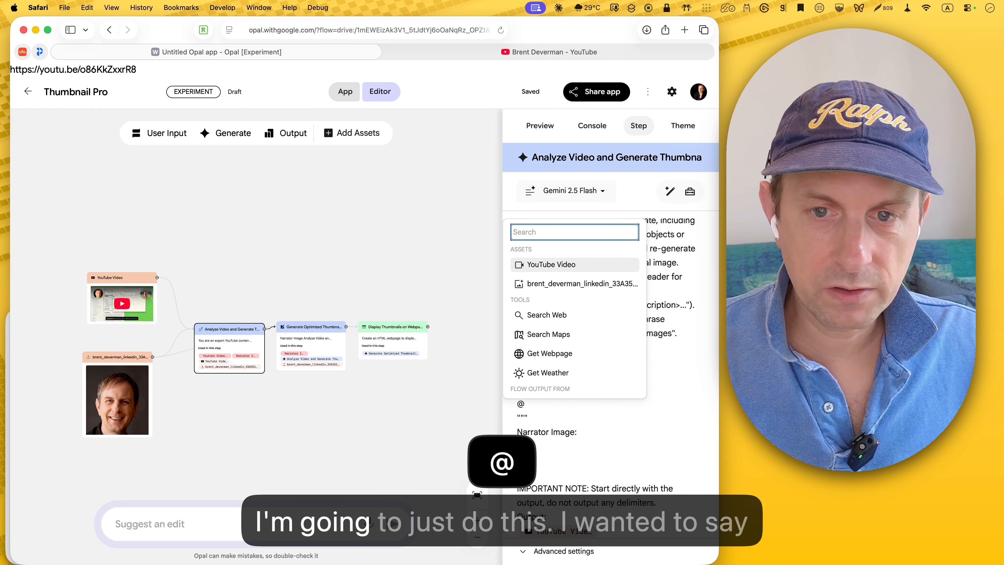
left_click(513, 476)
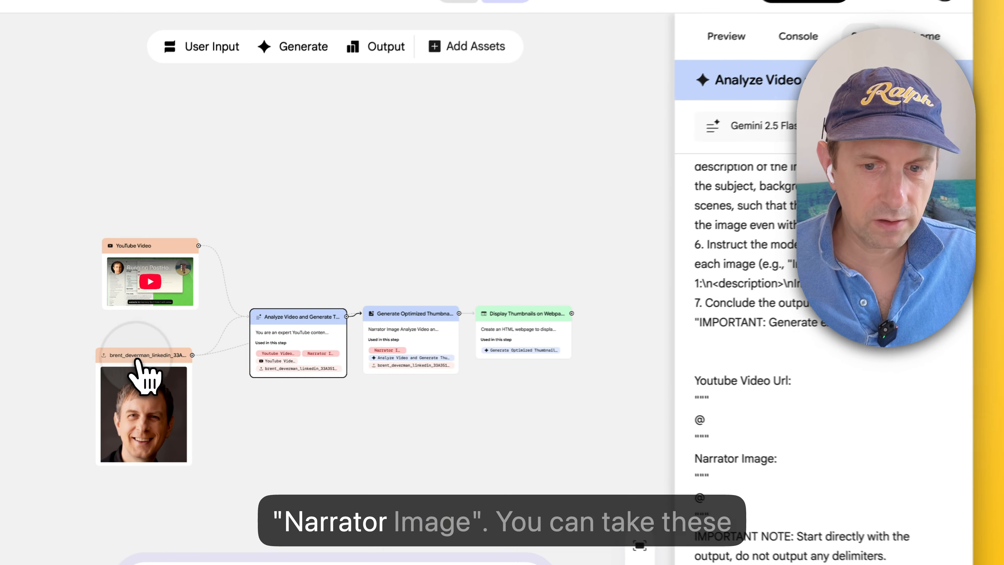
Step: Rename the uploaded portrait asset to "Narrator Image"
left_click(114, 371)
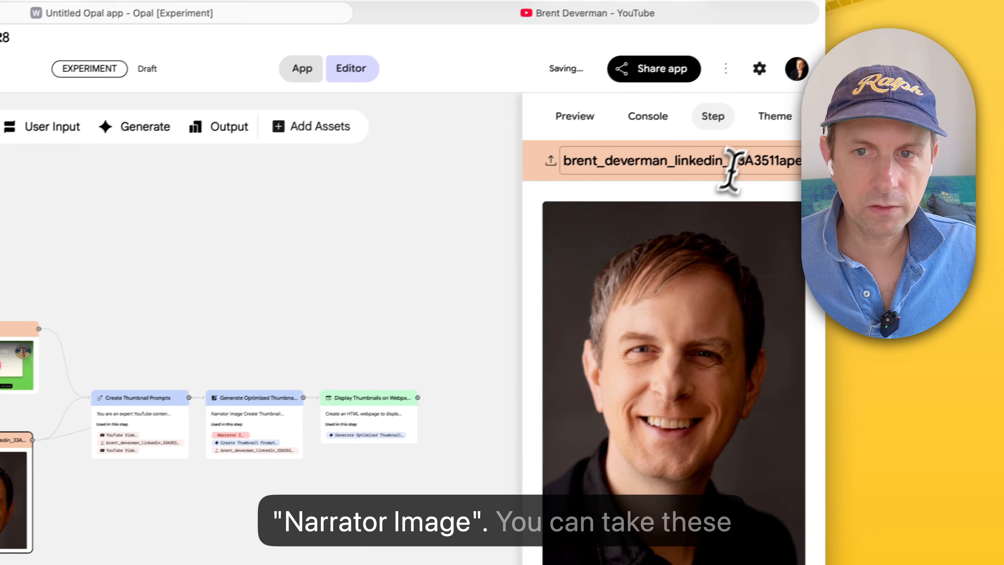
double_click(910, 70)
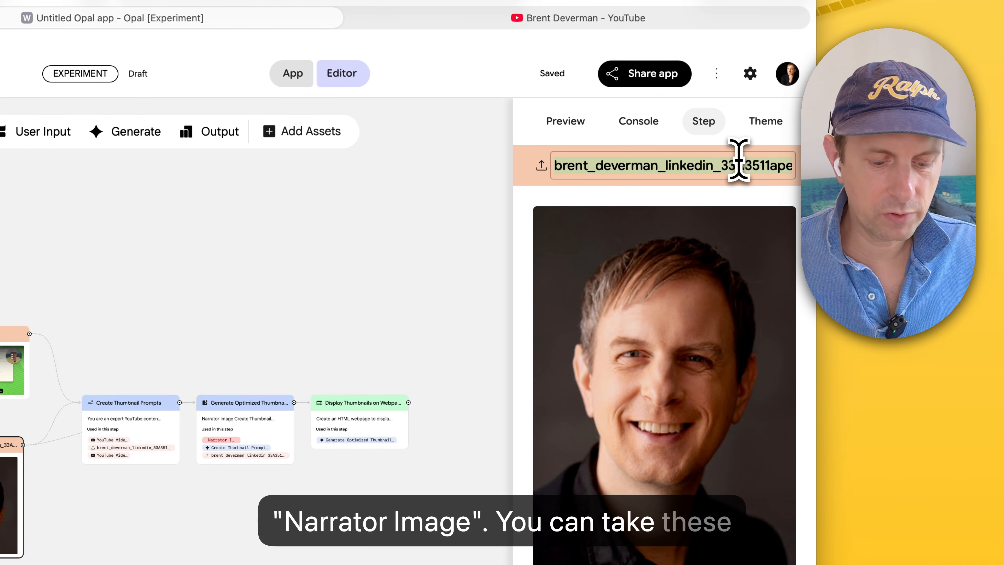
type("Na")
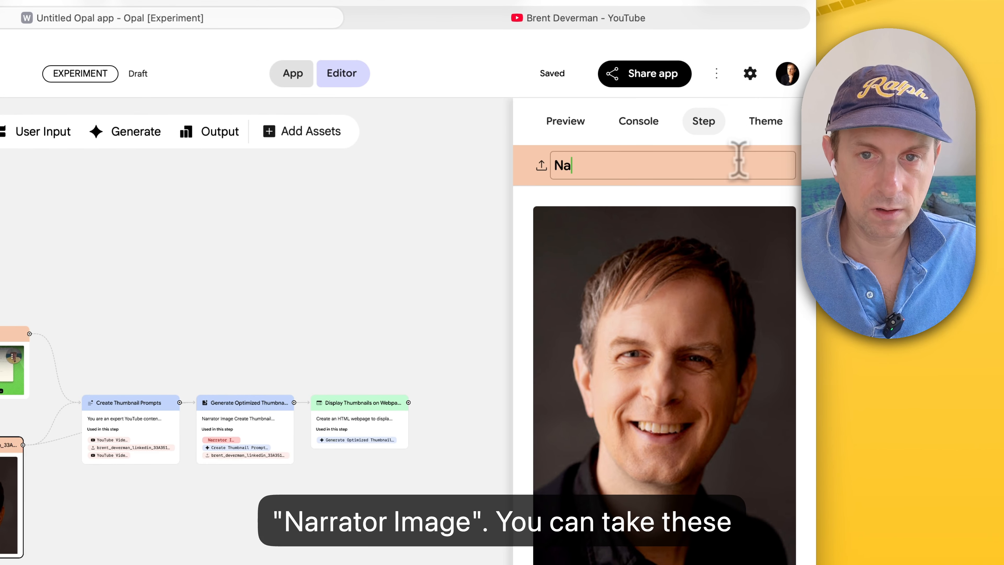
type("rrator Image")
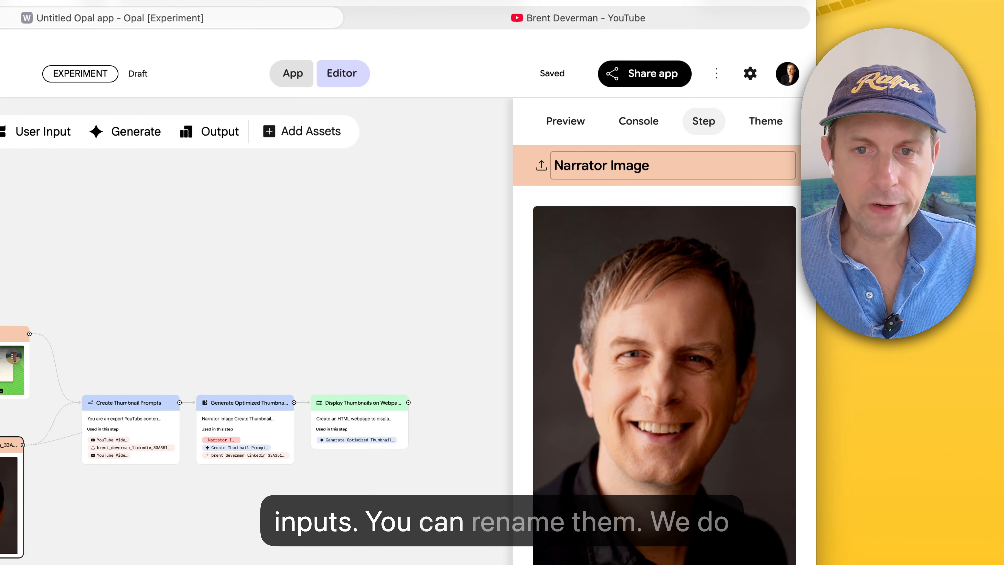
left_click(403, 258)
Step: In the Create Thumbnail Prompts step, try to replace the @ under Narrator Image with a reference to the renamed asset
left_click(130, 427)
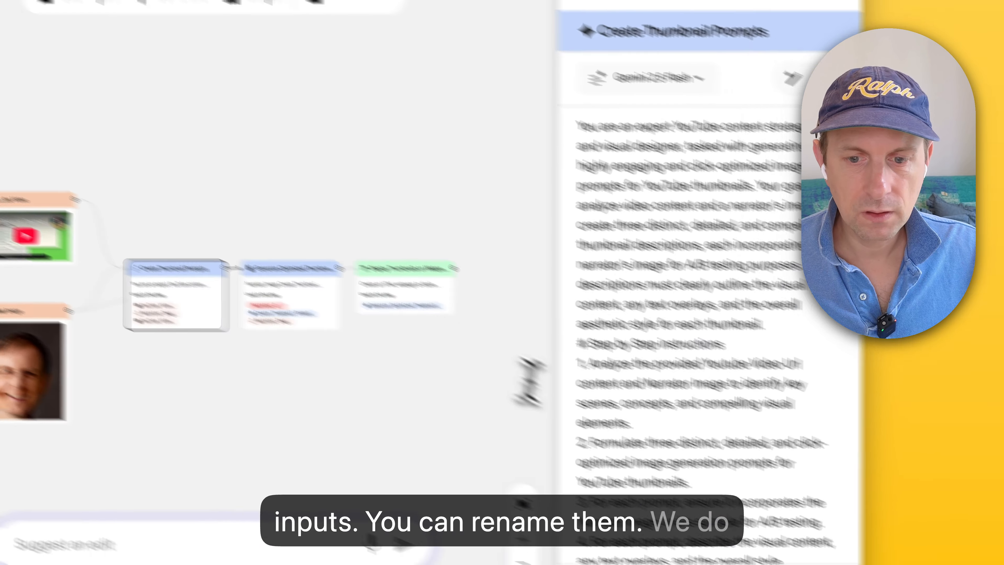
scroll(544, 412, "down", 10)
left_click(527, 393)
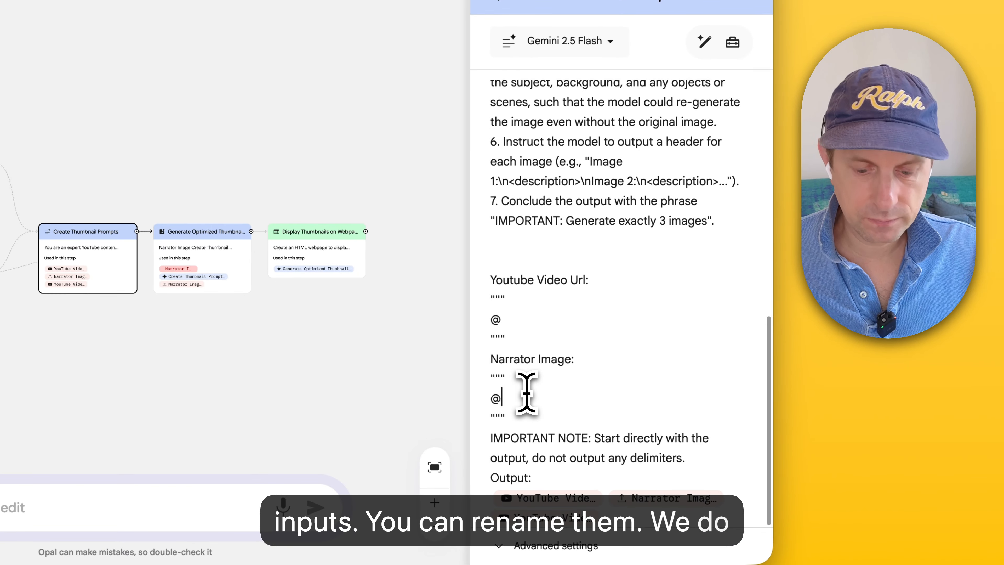
key("BackSpace")
type("@n")
key("Return")
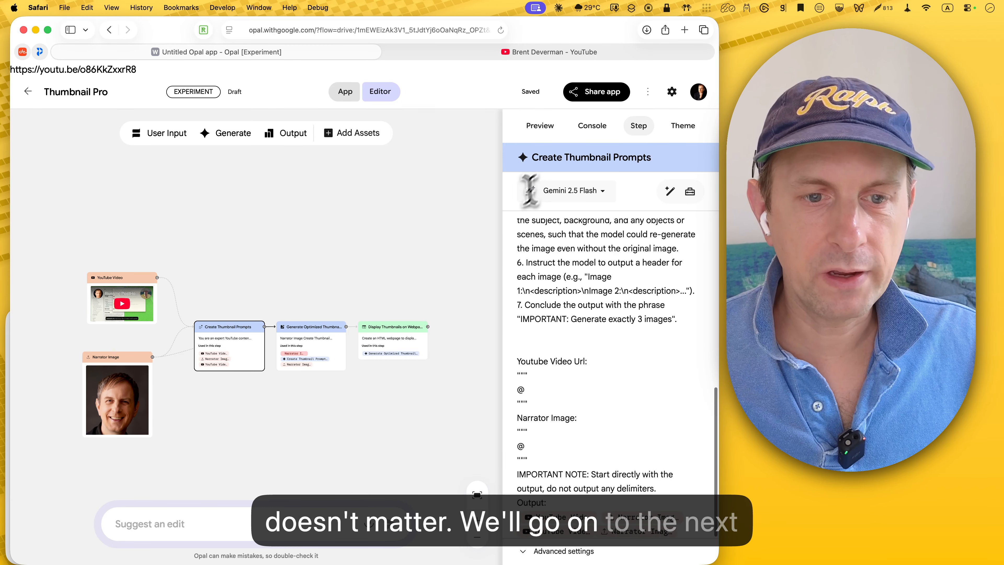
Step: Delete the broken Narrator Image reference from the Generate Optimized Thumbnails step's prompt
left_click(344, 327)
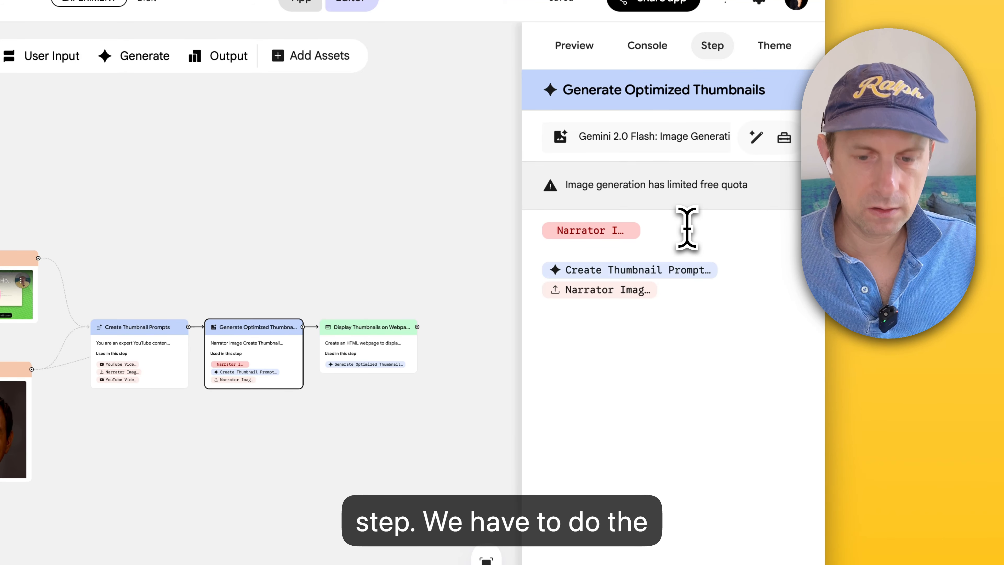
left_click(535, 243)
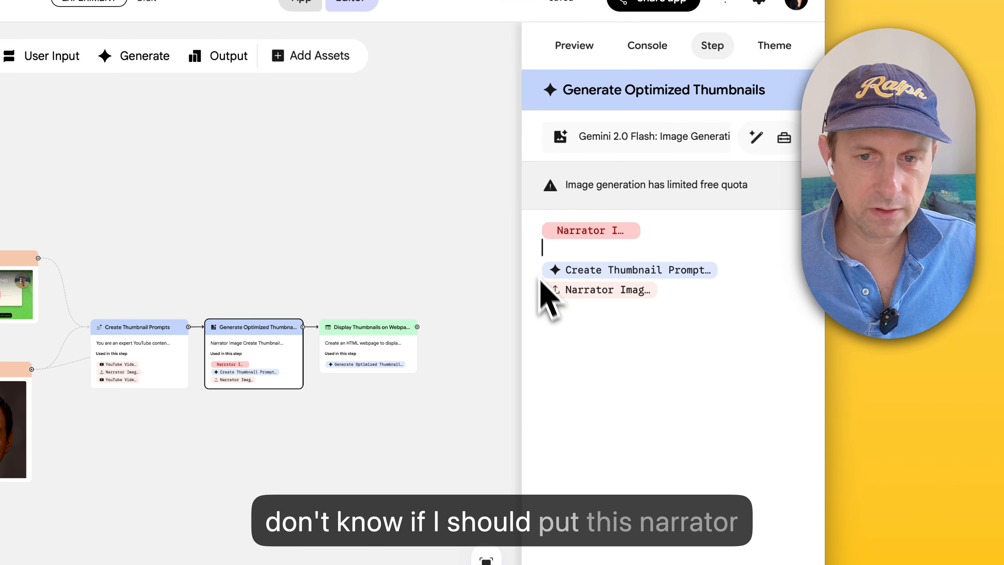
key("shift+Up")
key("BackSpace")
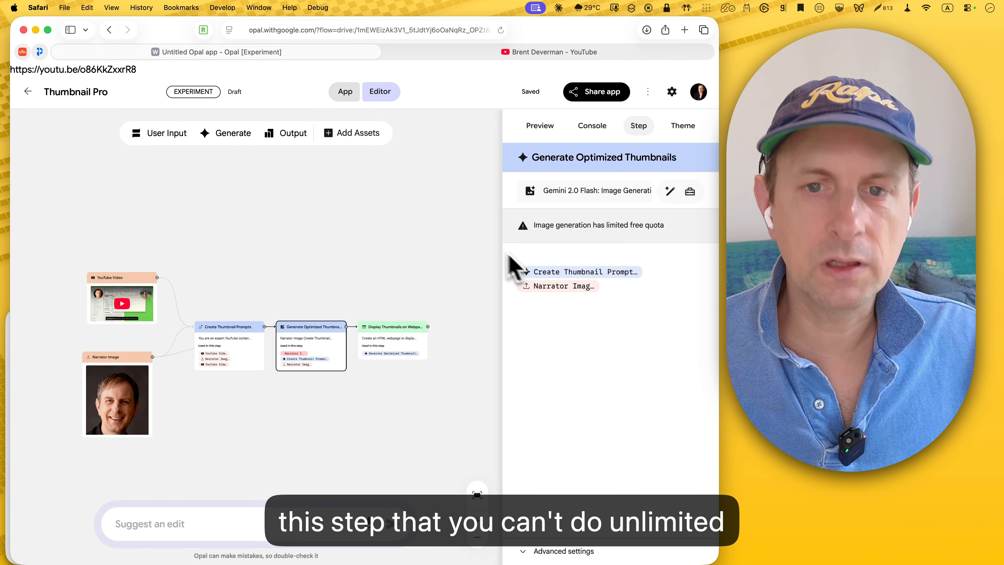
Step: Review the Display Thumbnails on Webpage step's prompt and the app preview
left_click(375, 341)
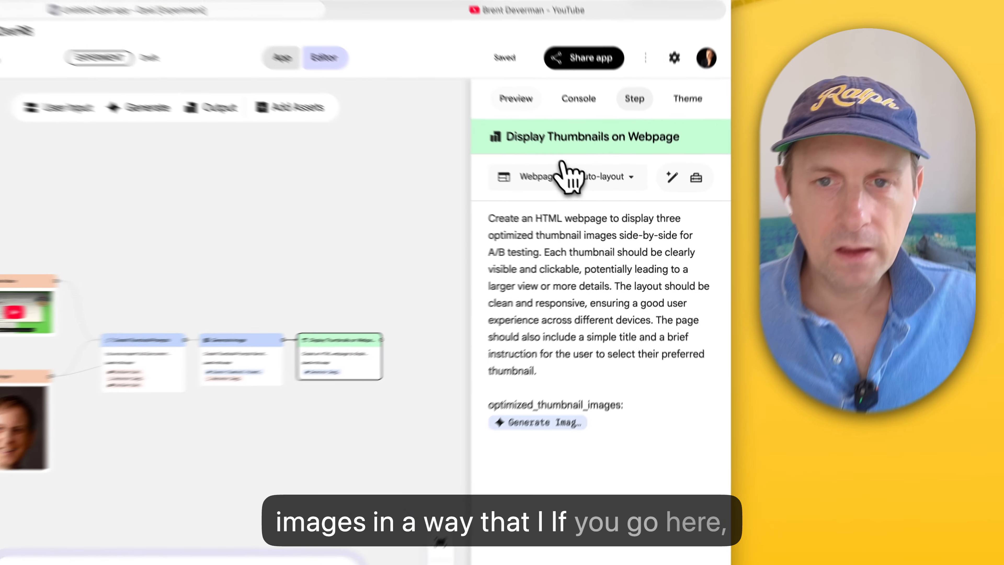
left_click(540, 125)
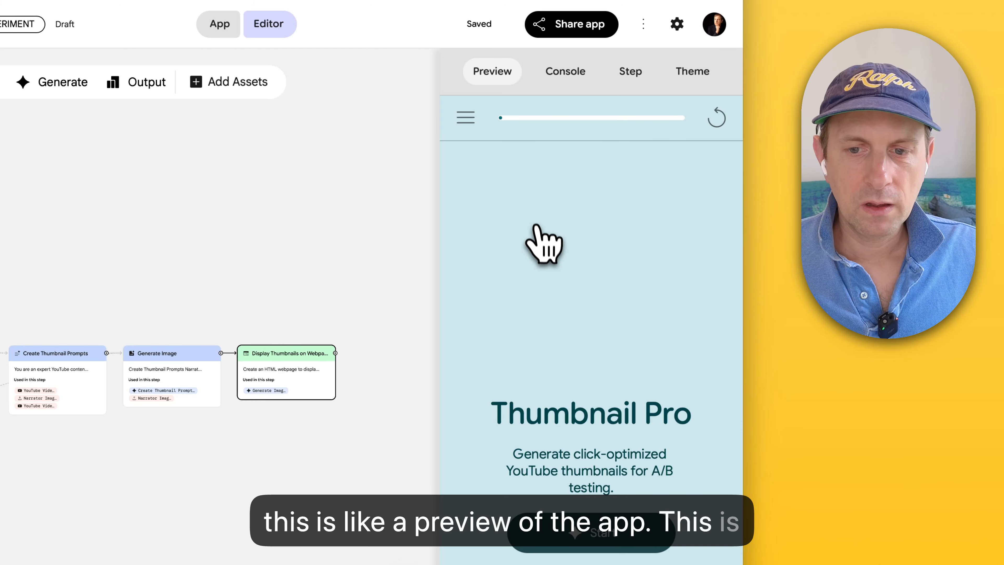
Step: Start the app's preview run and inspect the model input of the gemini-2.5-flash call, including its systemInstruction, in the console
left_click(573, 466)
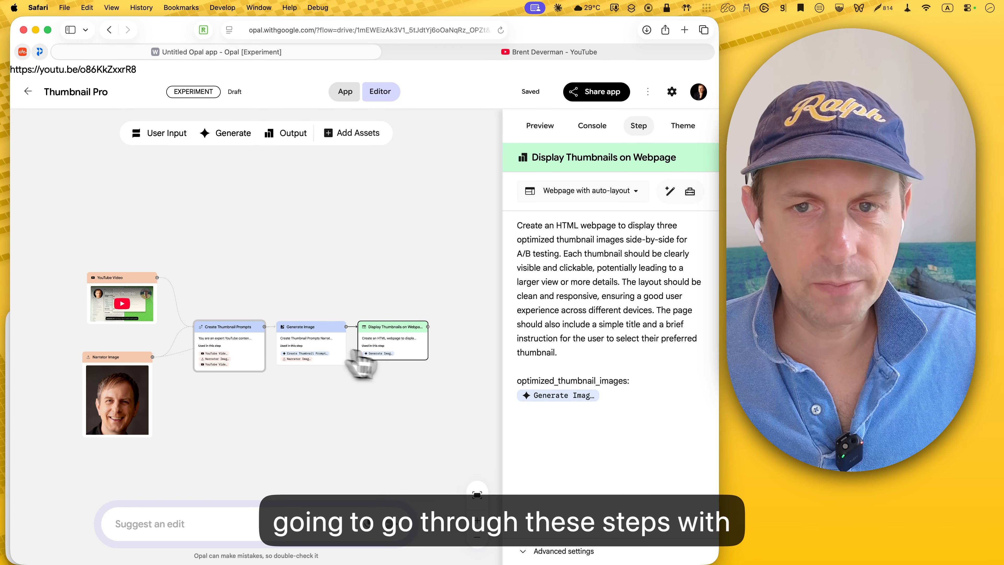
left_click(589, 127)
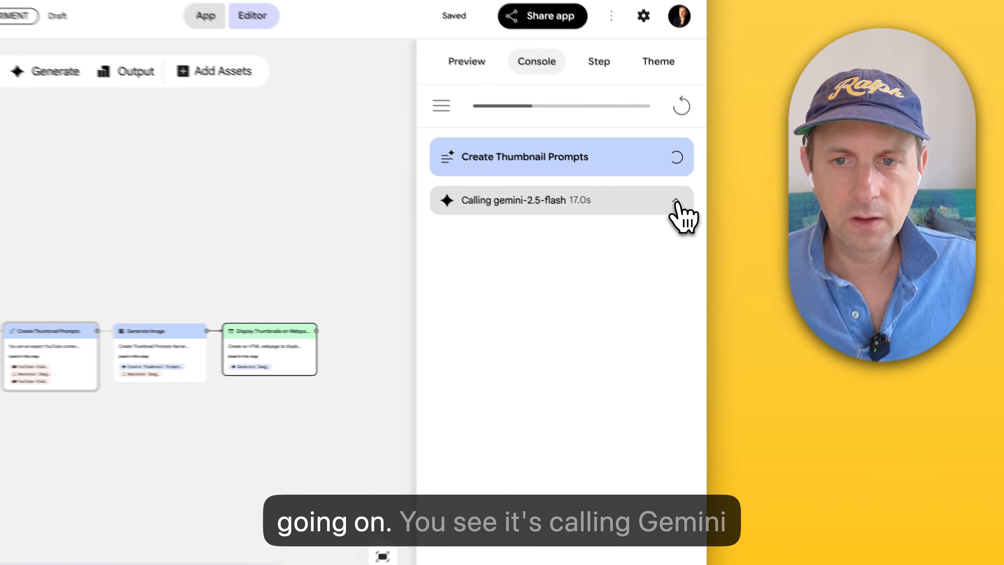
left_click(651, 231)
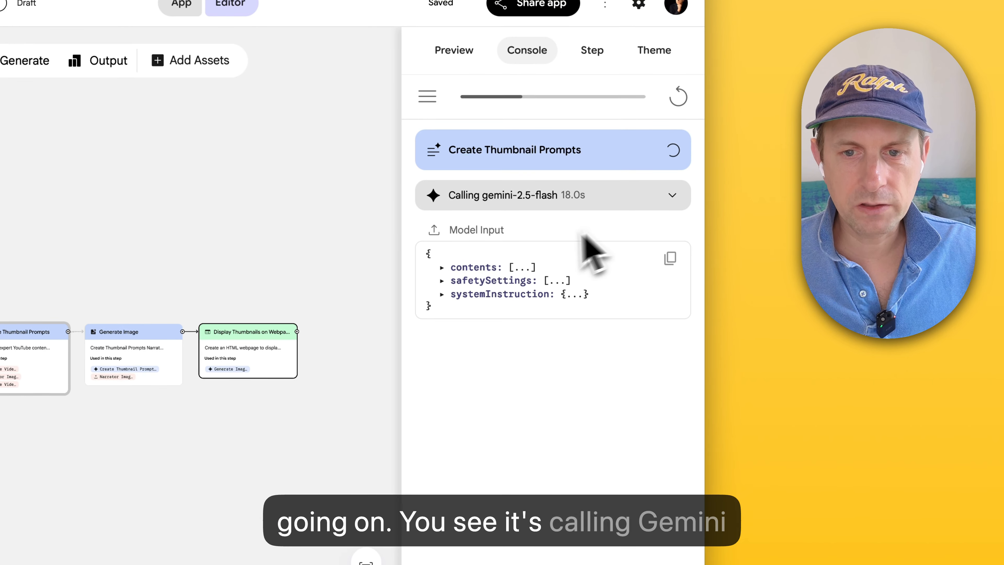
left_click(442, 267)
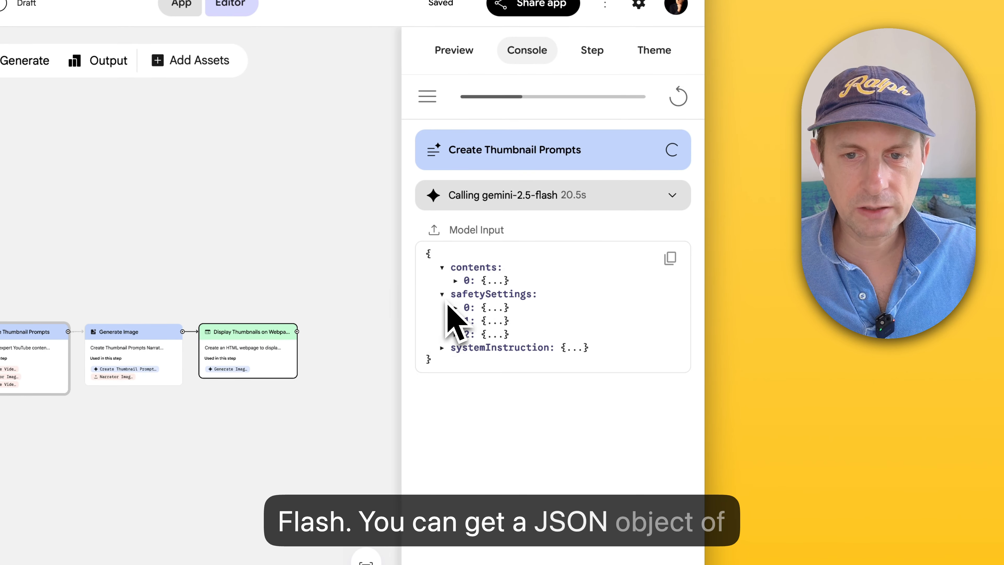
left_click(443, 348)
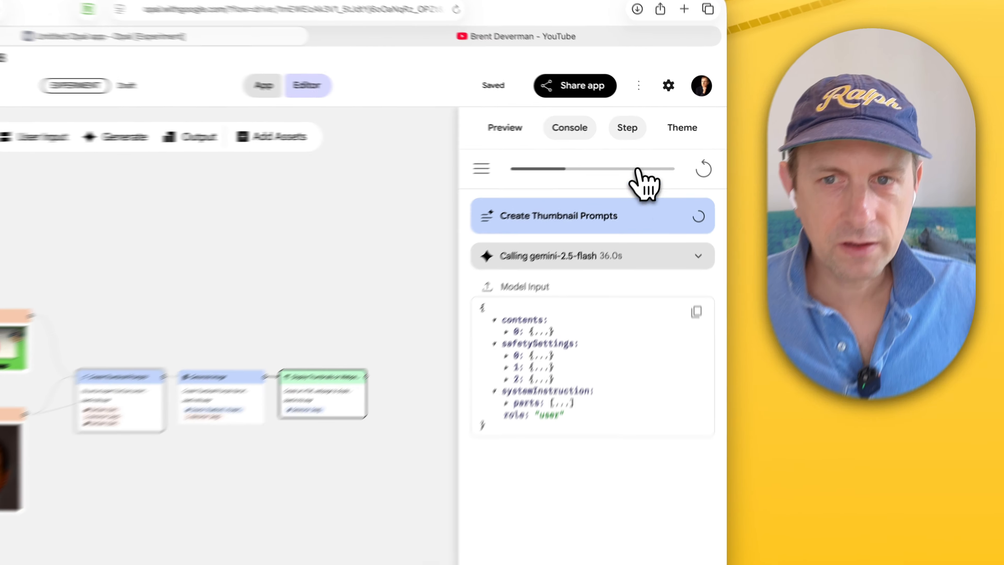
Step: Review the selected step's prompt, the run console, the theme settings and the app preview during the run
left_click(642, 128)
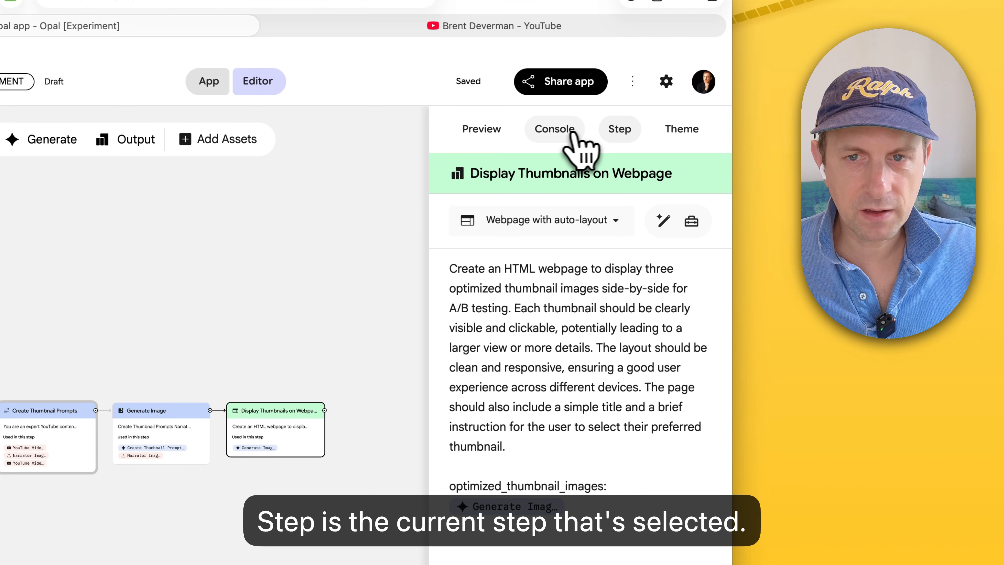
left_click(562, 131)
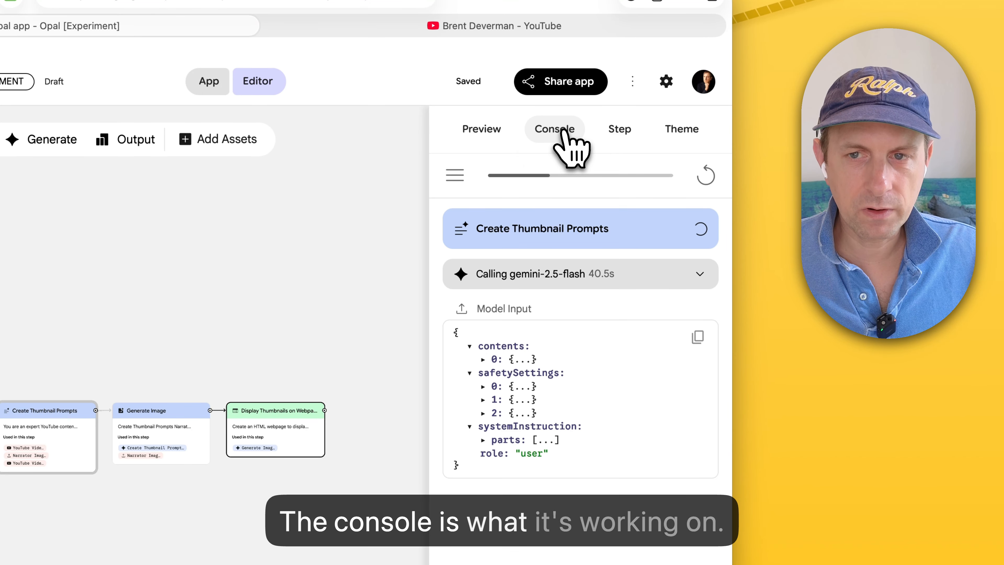
left_click(685, 130)
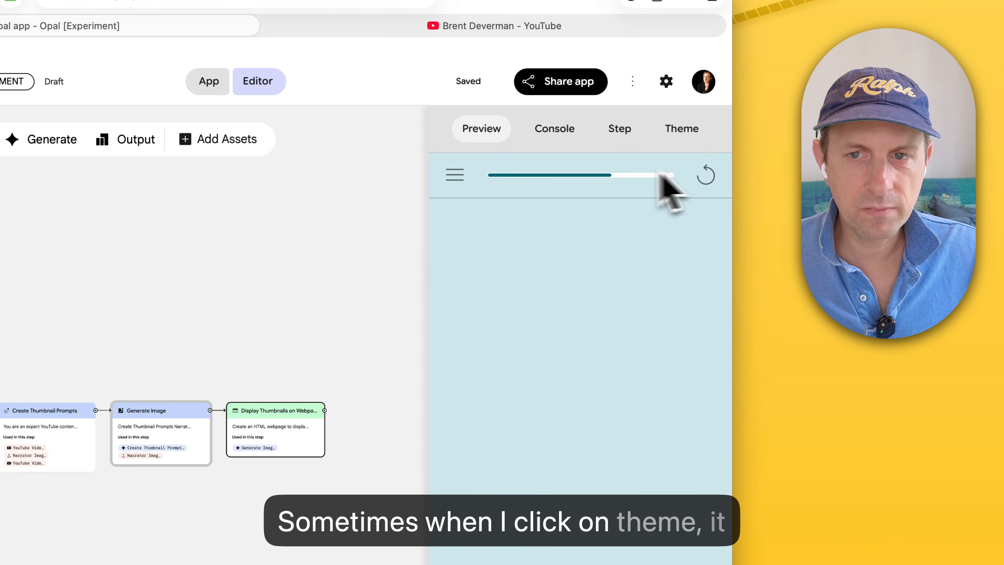
left_click(555, 143)
left_click(491, 132)
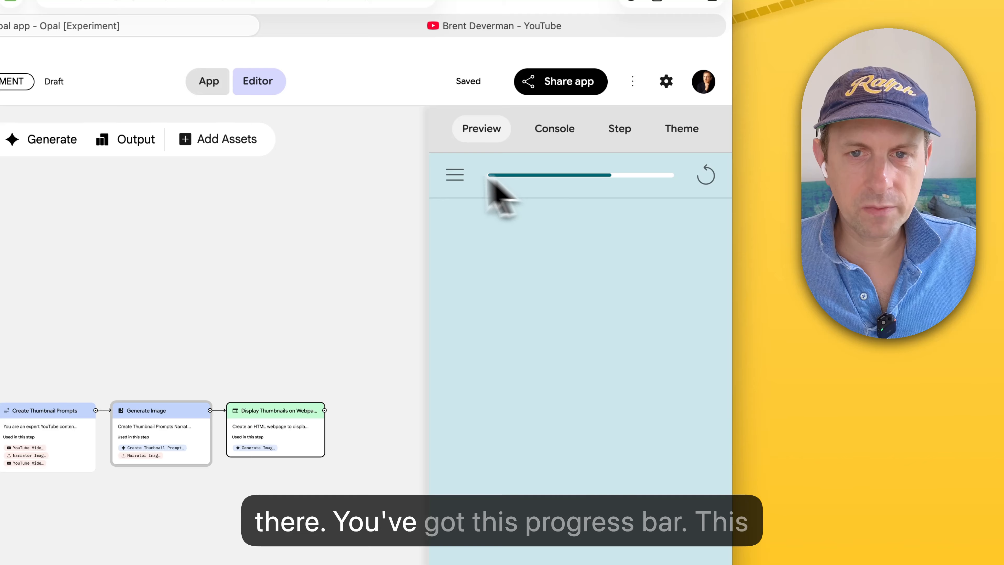
Step: Look through the previewed app's navigation options, close them, and check the run's progress in the console
left_click(455, 175)
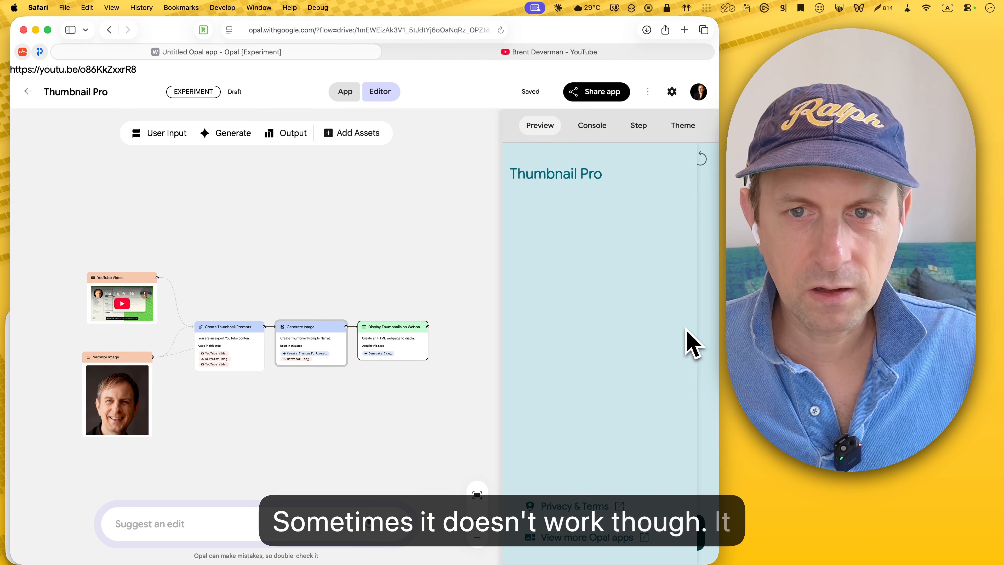
left_click(698, 193)
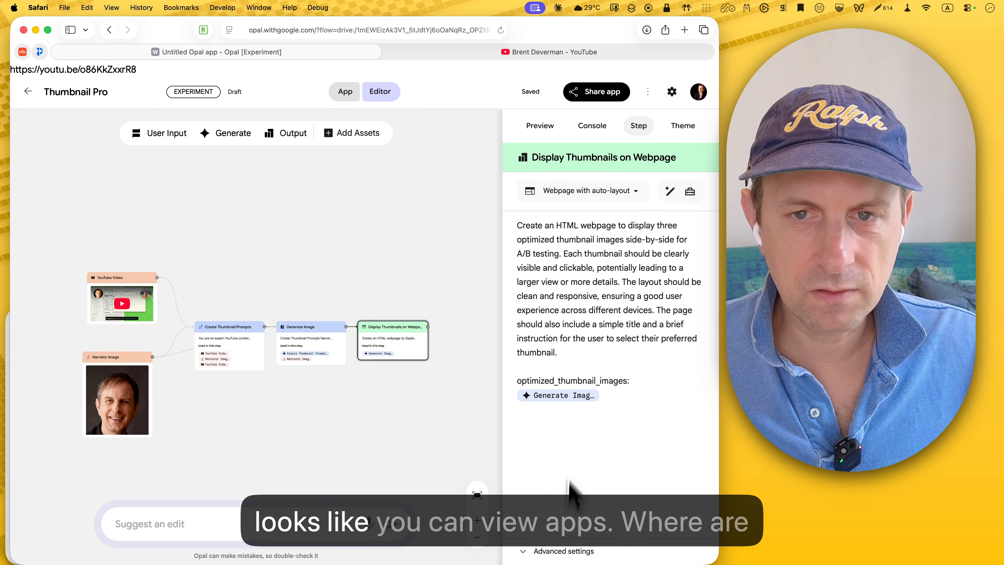
left_click(592, 125)
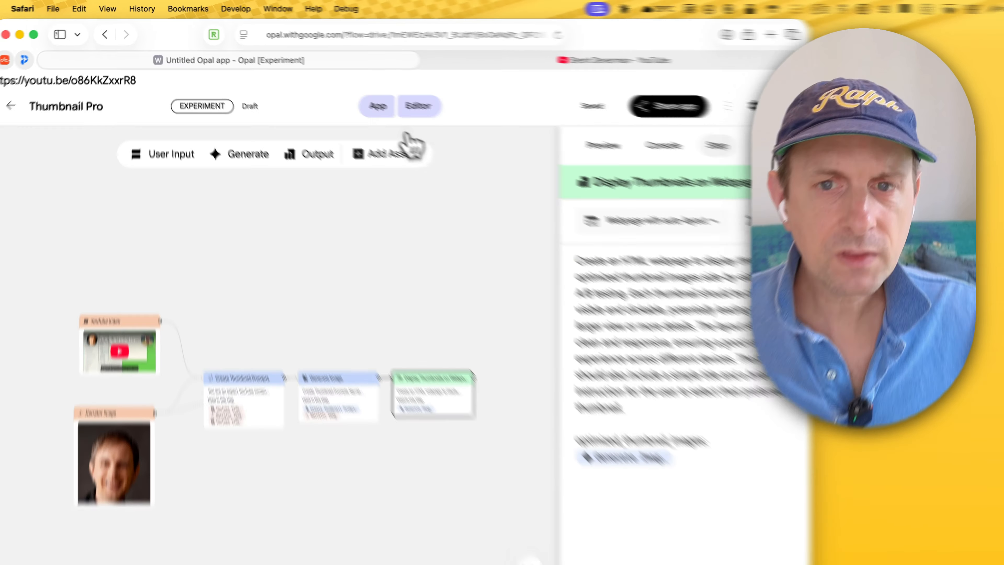
Step: View the three generated thumbnails in the full app, and switch to the YouTube channel page to compare them with its existing thumbnails
left_click(340, 93)
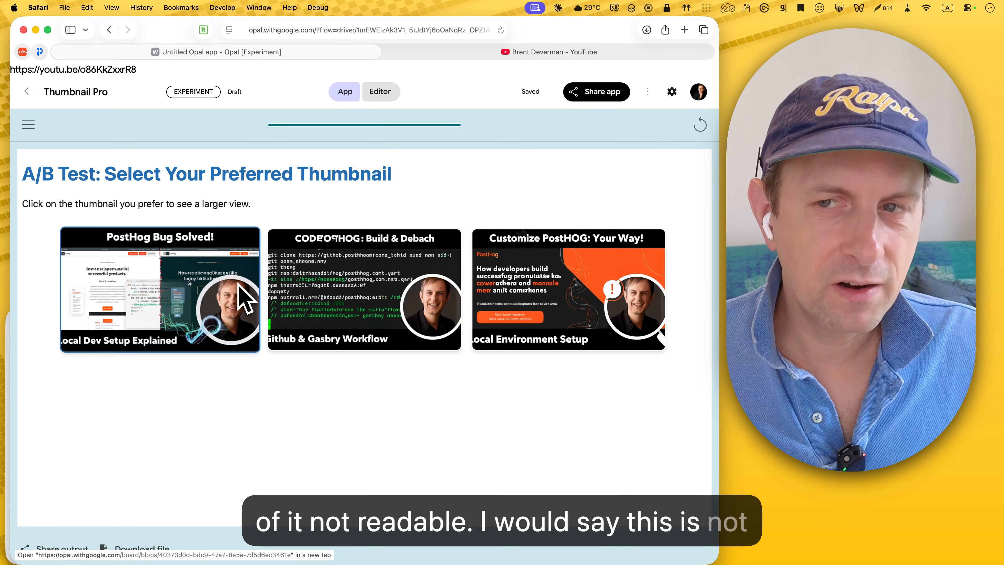
left_click(527, 53)
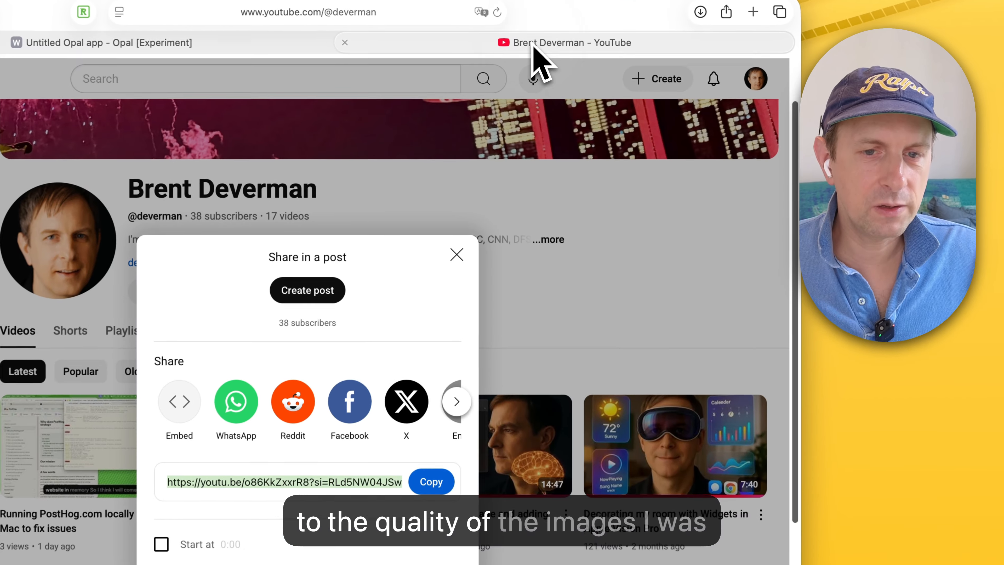
left_click(456, 255)
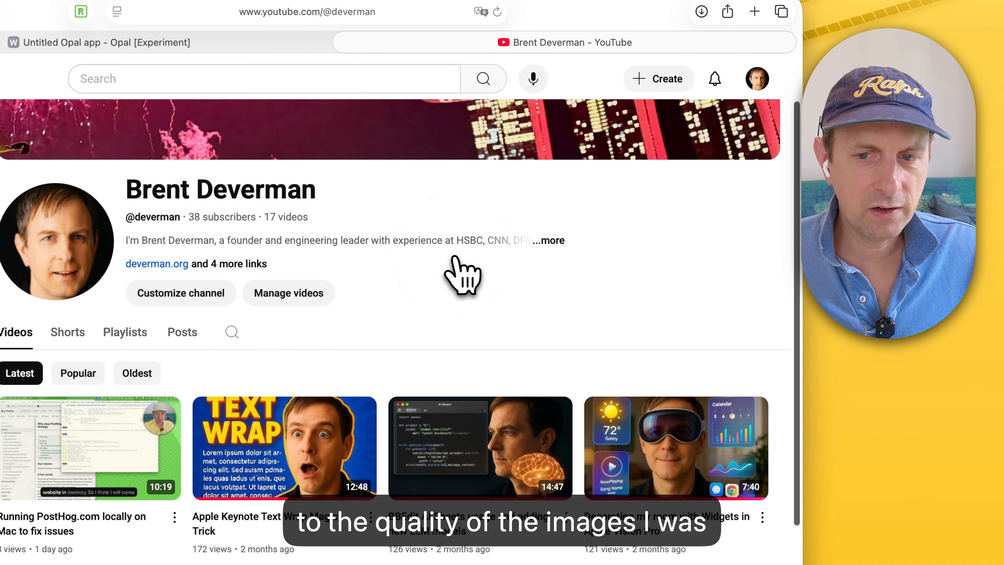